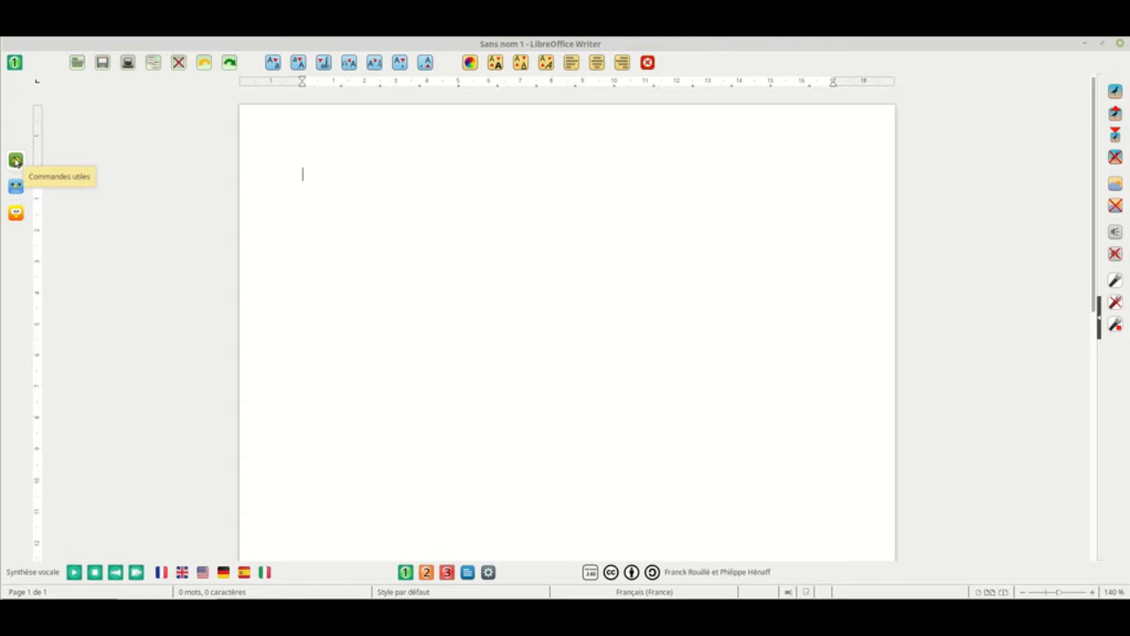
- Examine the three large-button command palettes in turn: useful commands, letter and font changes, and colour, style and alignment
click(16, 160)
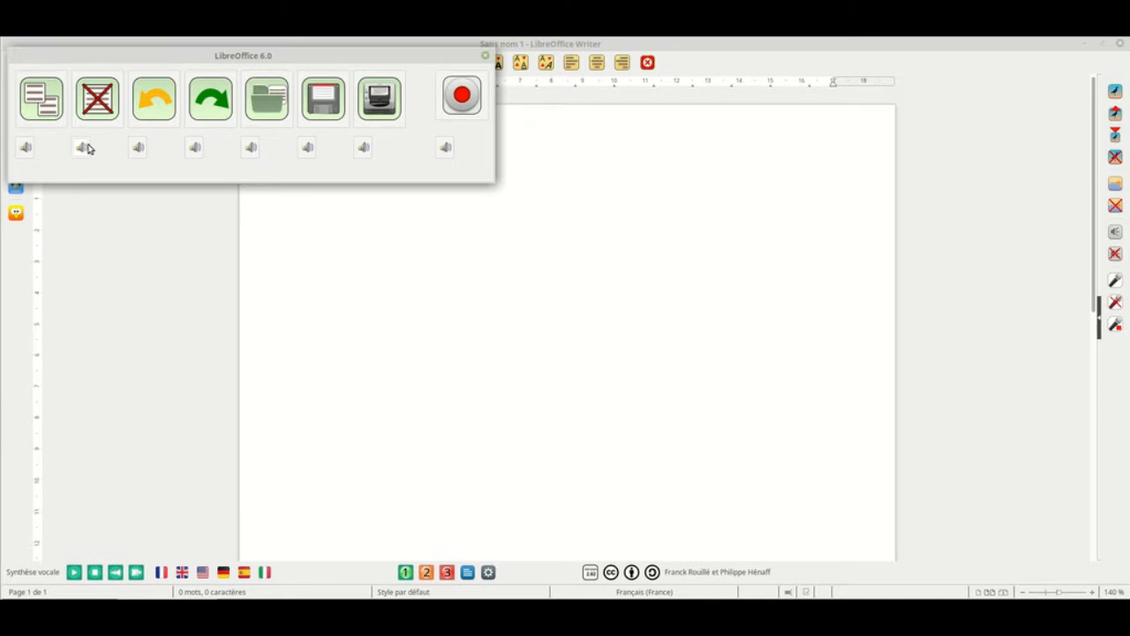
click(462, 97)
click(21, 189)
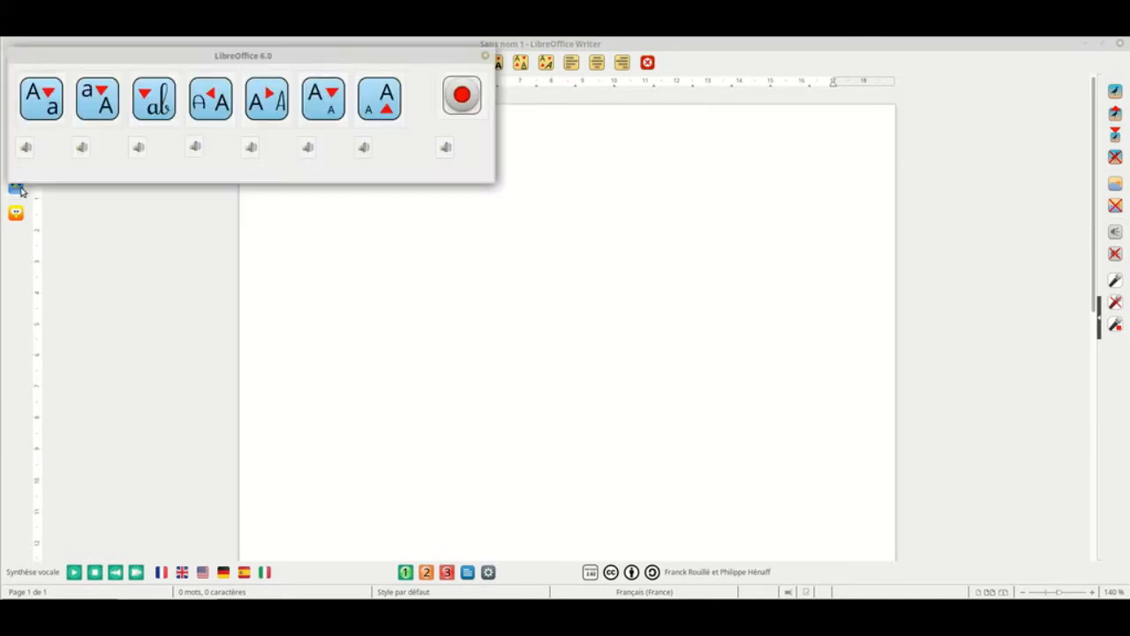
click(461, 97)
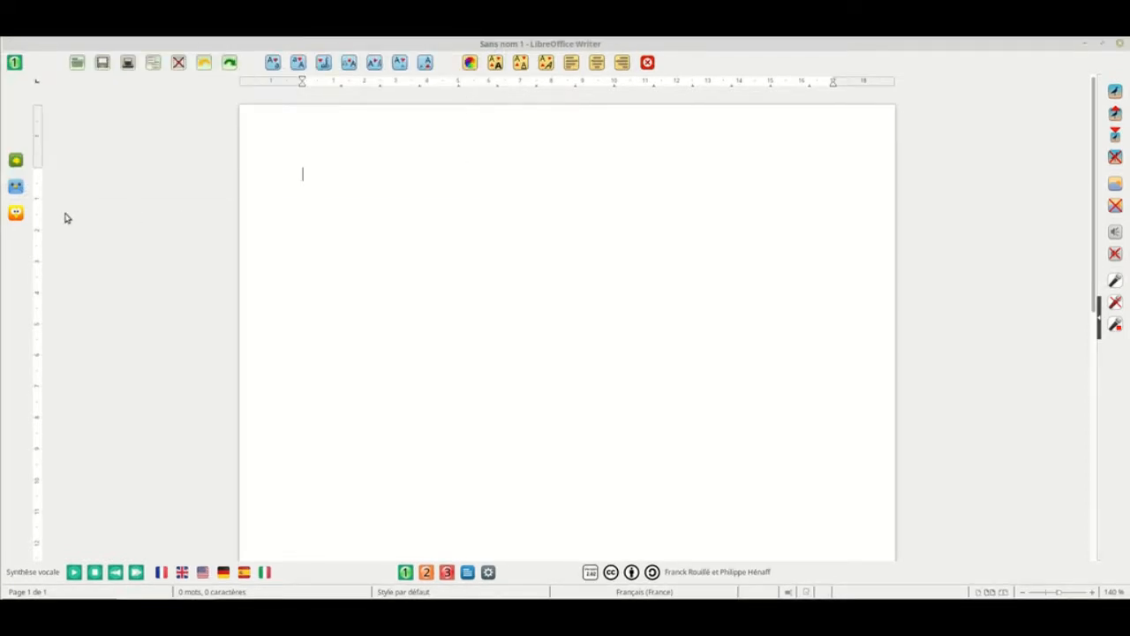
click(16, 215)
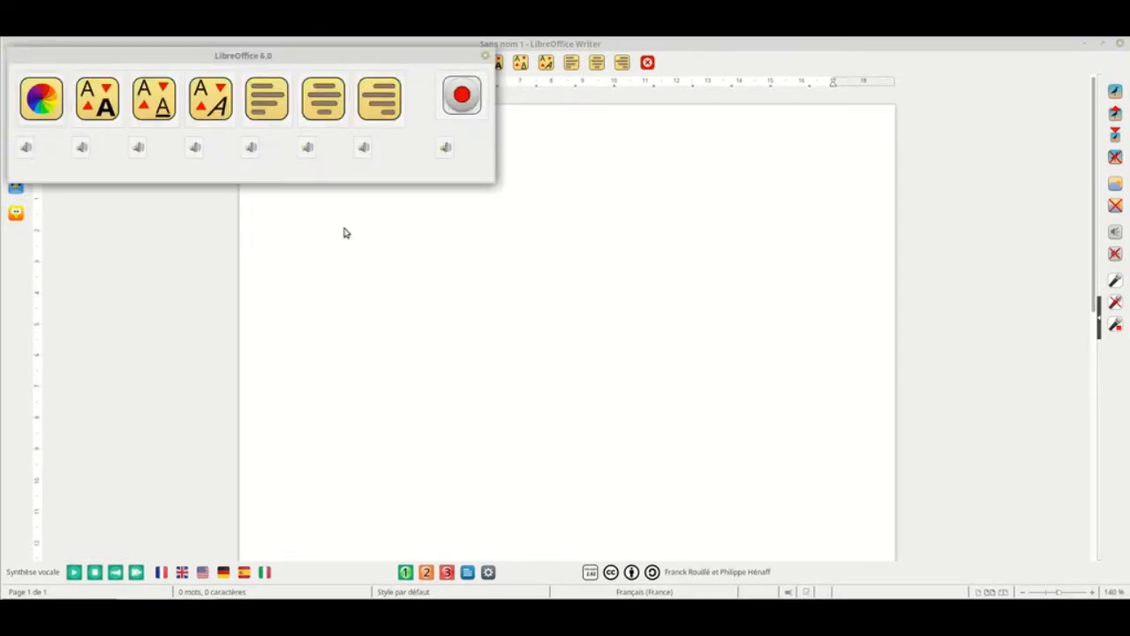
click(467, 98)
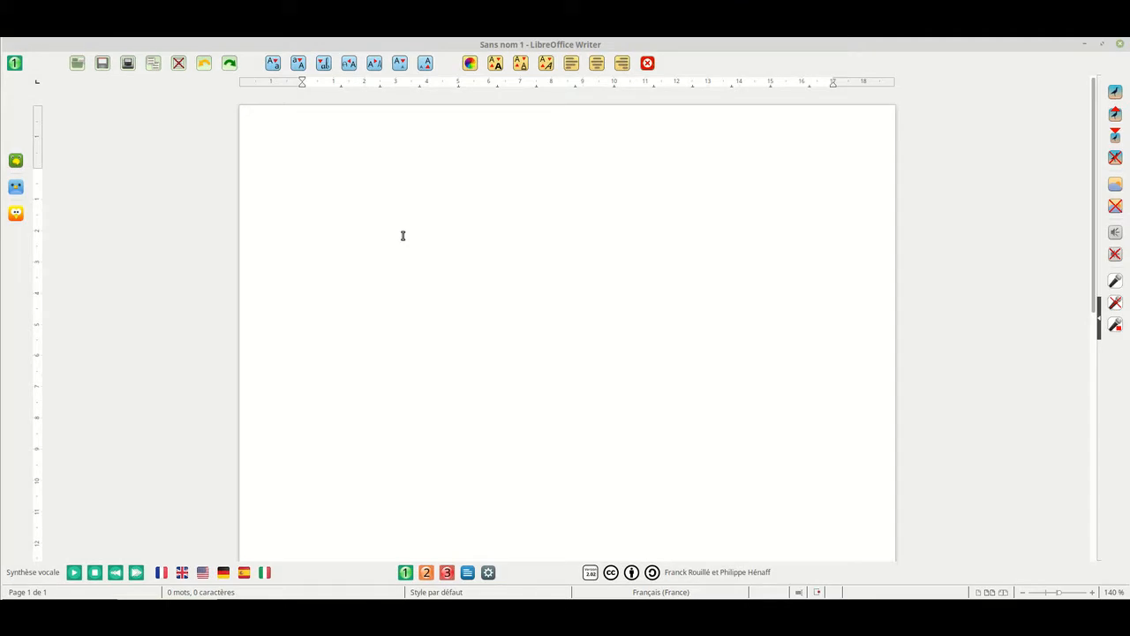
- Write "Ceci est le niveau 1." and, on a second line, "Toutes les modifications sont appliquées sans sélection préalable du texte ou des objets."
text(Ceci est le niveau 1. Toutes les modifications sont appliquées sans sélection préalable du texte ou des objets.)
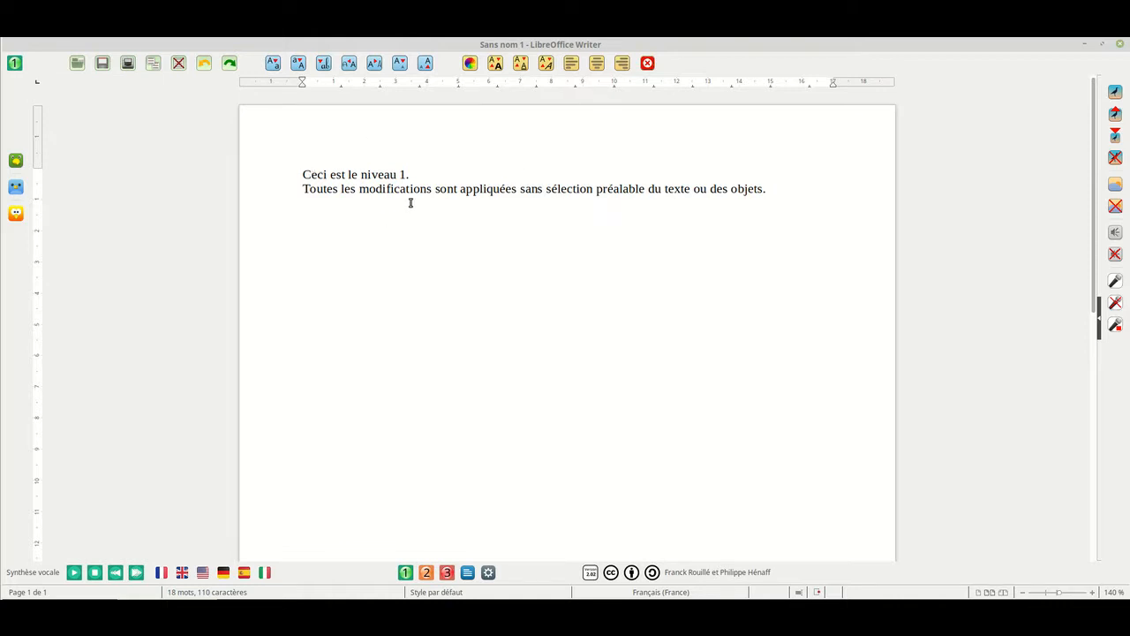
- Convert the whole text to uppercase and then lowercase, and change its font to cursive, advancing two fonts from there
click(299, 64)
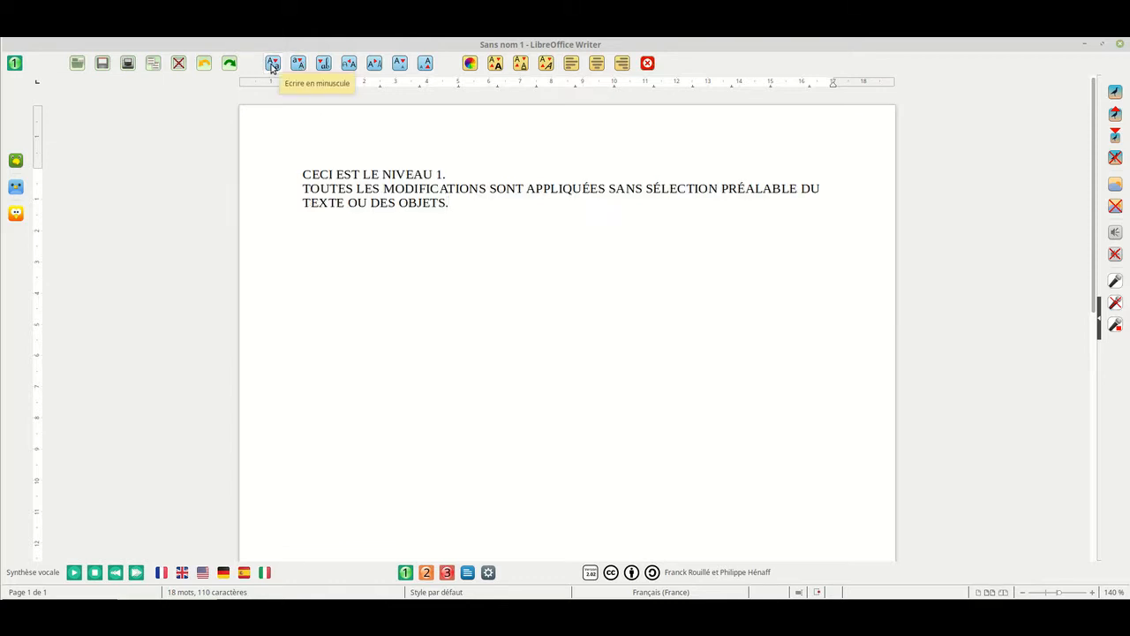
click(273, 65)
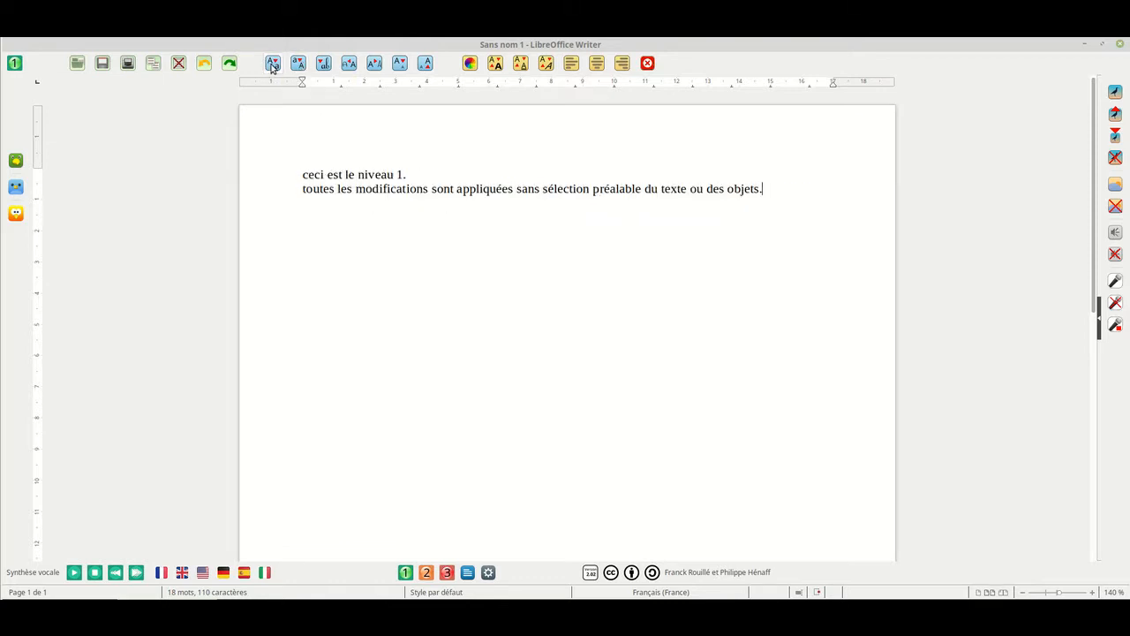
click(324, 63)
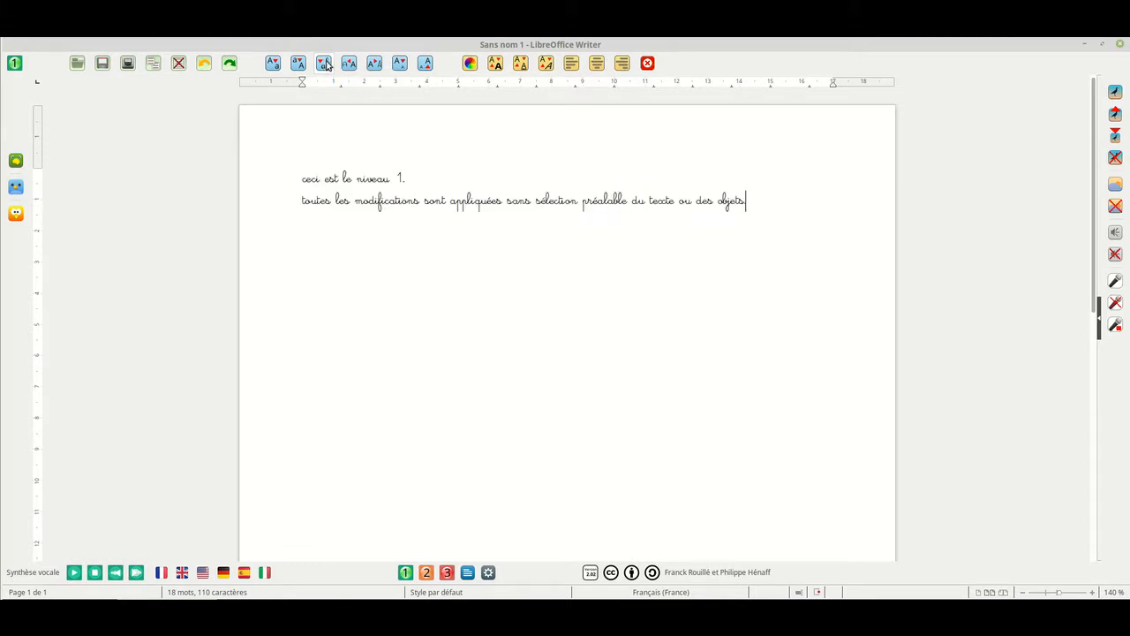
click(374, 64)
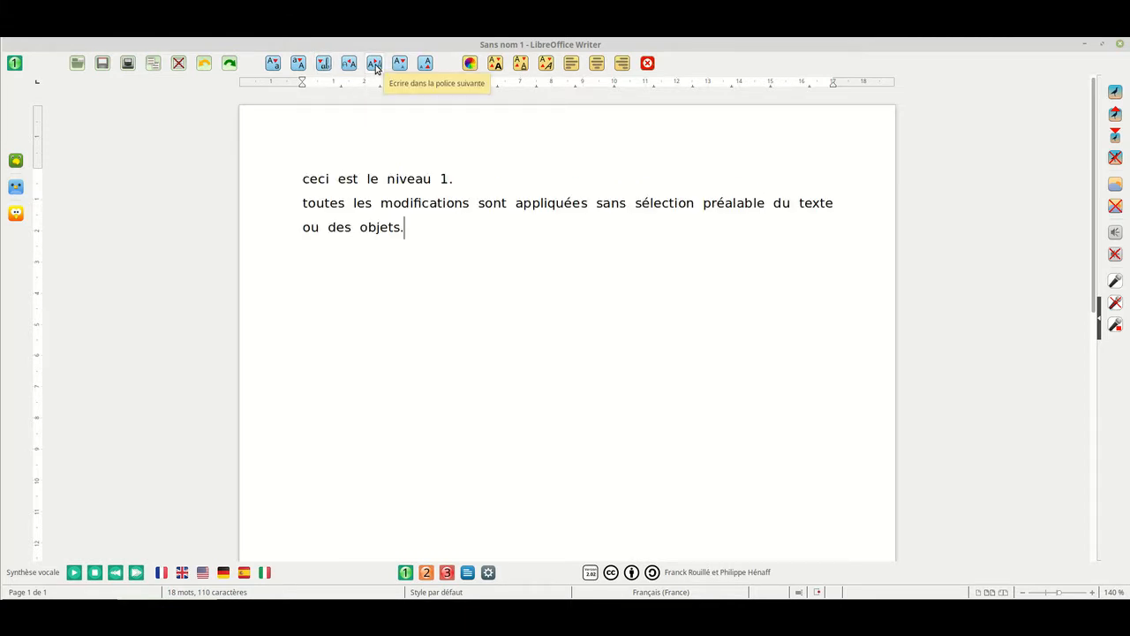
click(374, 64)
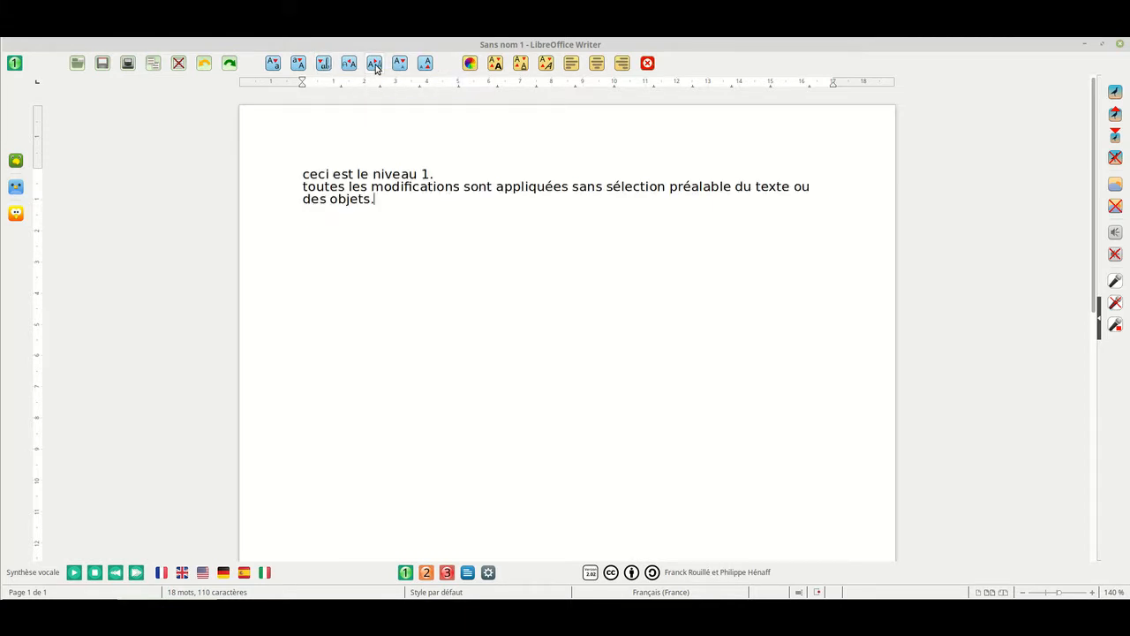
- Enlarge the whole text by two size steps, then reduce it by one
click(425, 63)
click(424, 64)
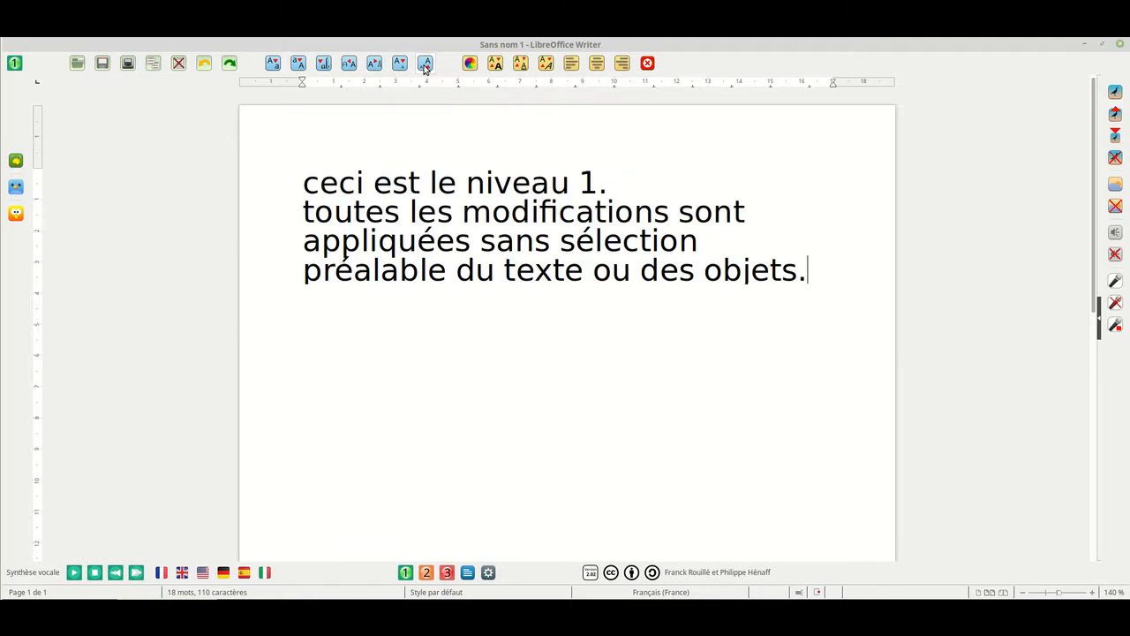
click(400, 64)
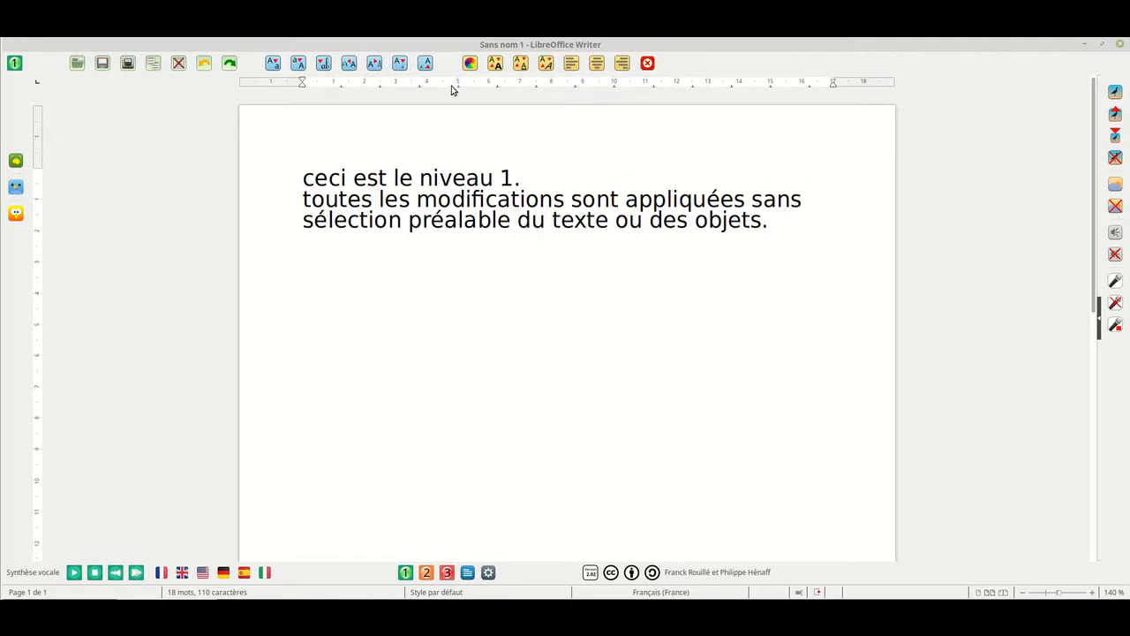
- Cycle the colour of the whole text through green and brown to purple
click(470, 64)
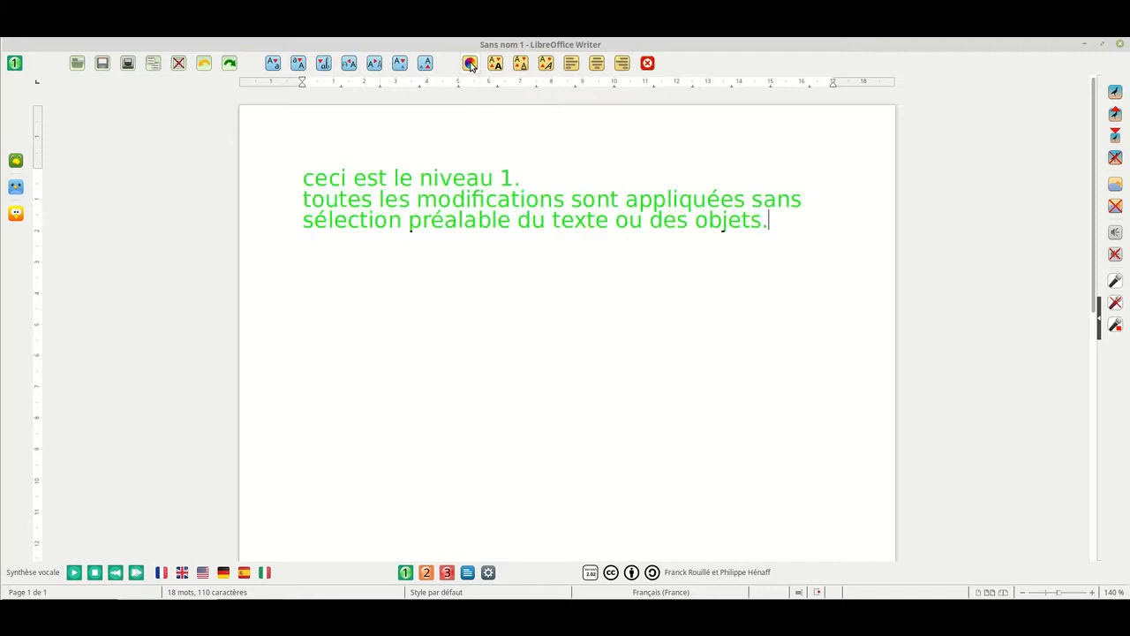
click(469, 64)
click(469, 64)
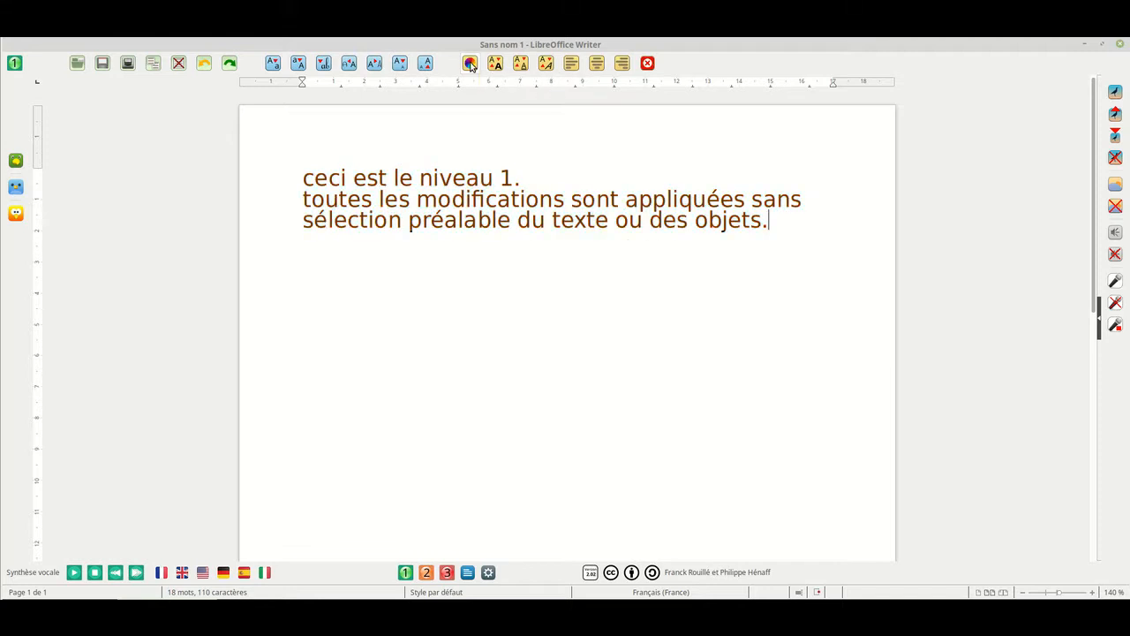
click(470, 64)
- Apply bold, underline and italic to the whole text, then remove all three styles
click(493, 68)
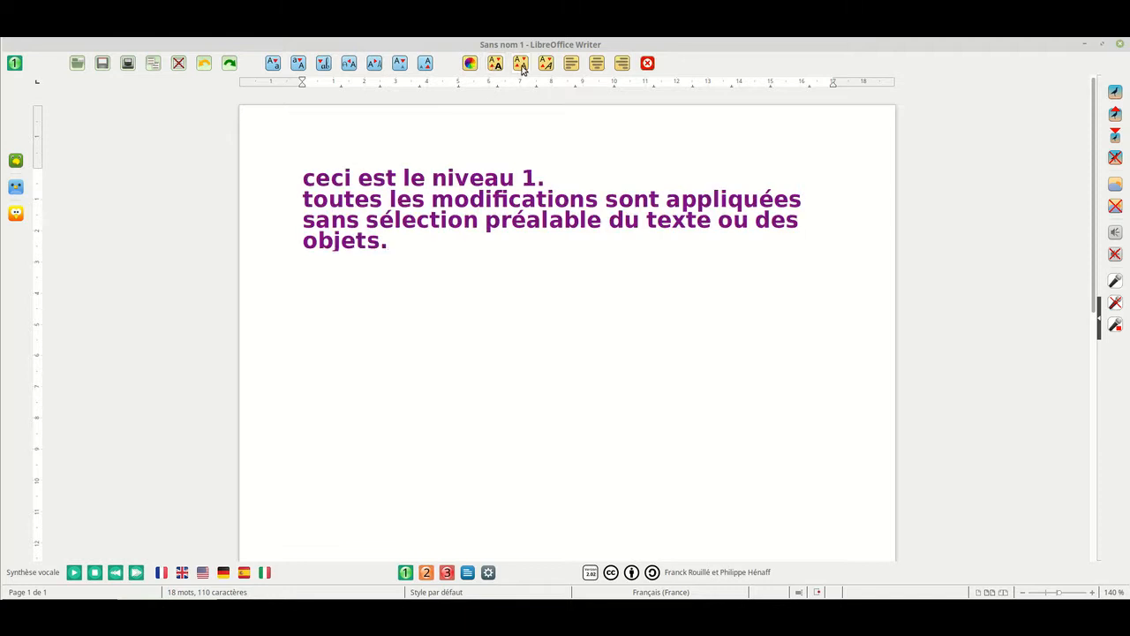
click(521, 68)
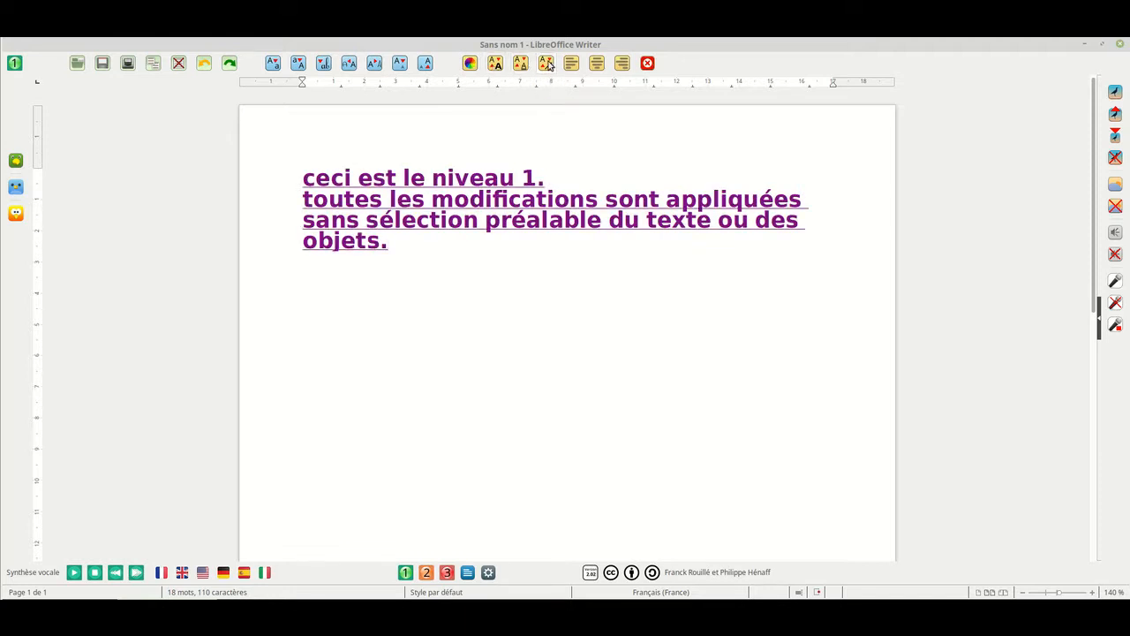
click(547, 66)
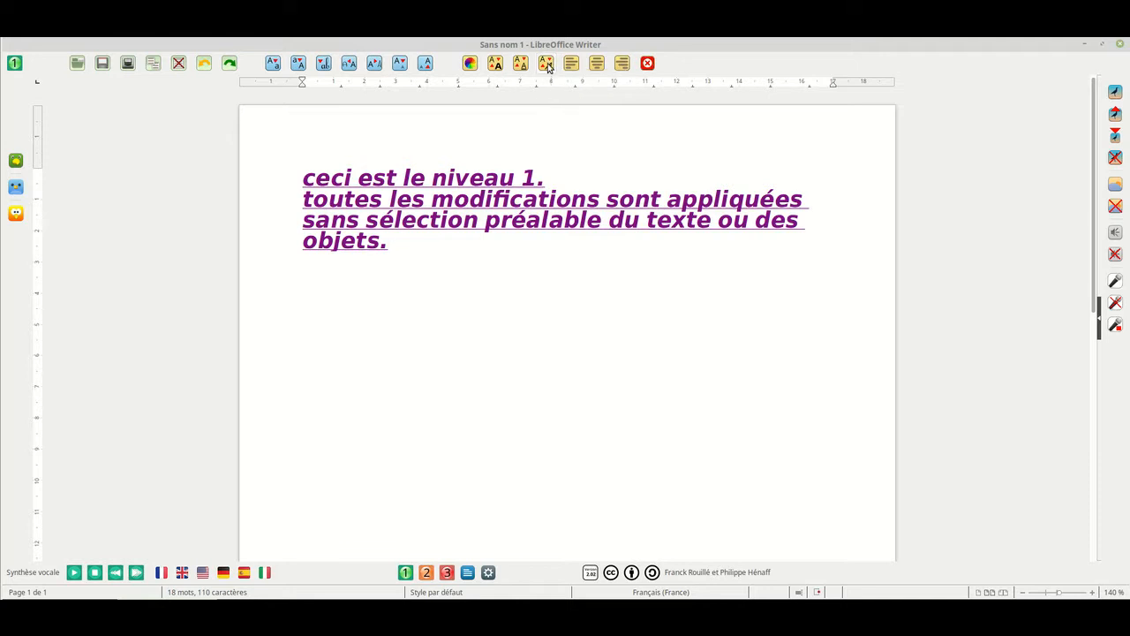
click(546, 65)
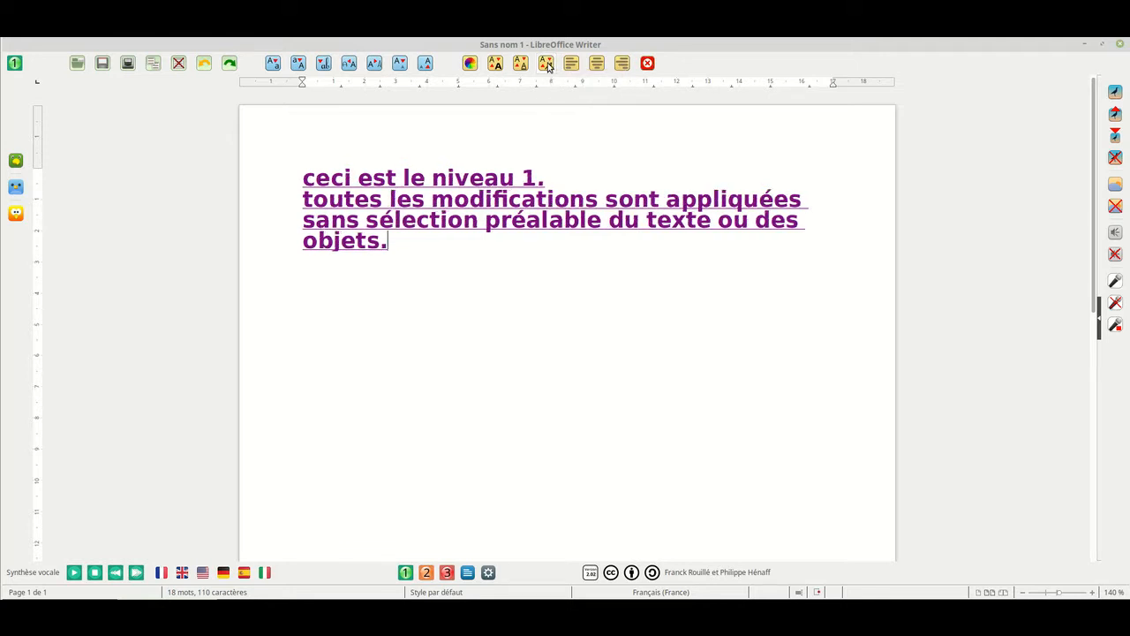
click(520, 67)
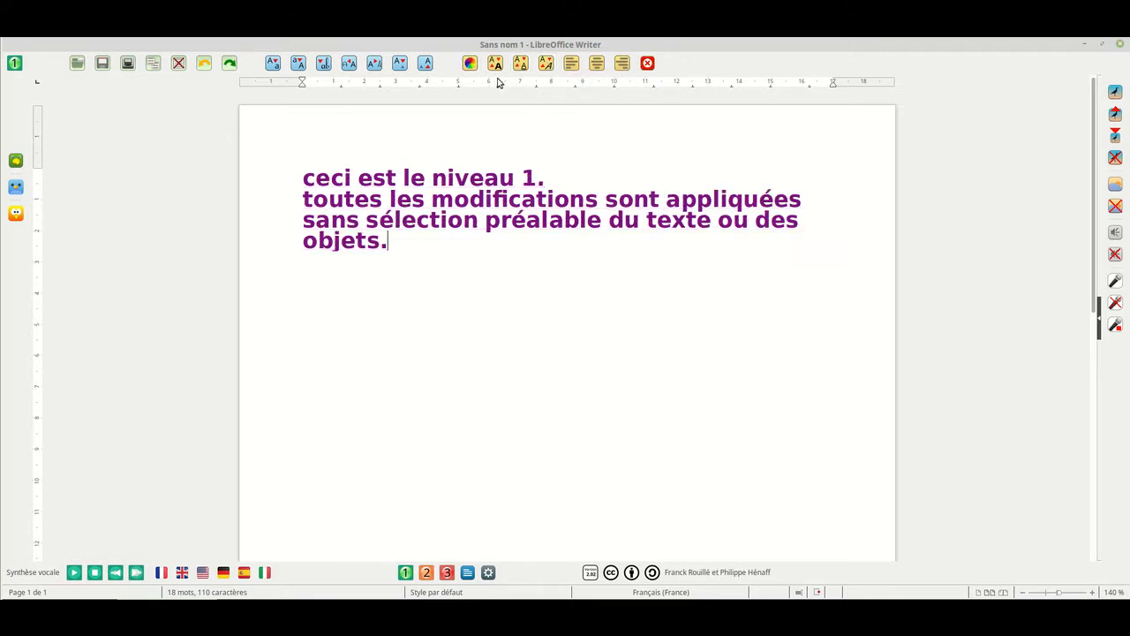
click(492, 67)
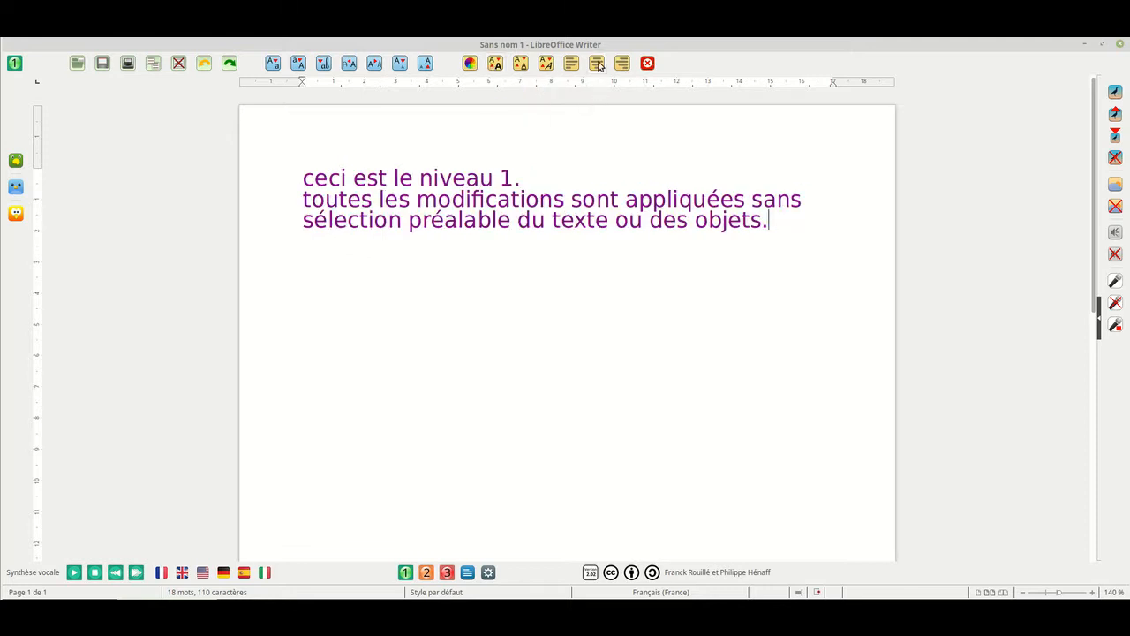
- Try centred and right alignment on the whole text, then set it back to left alignment
click(597, 66)
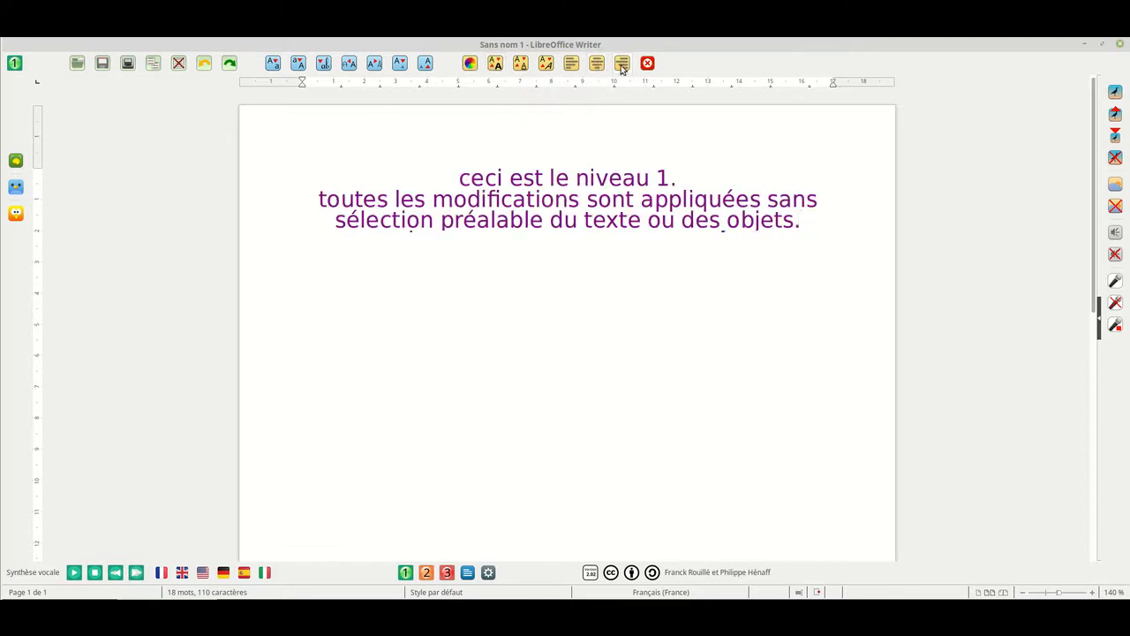
click(622, 68)
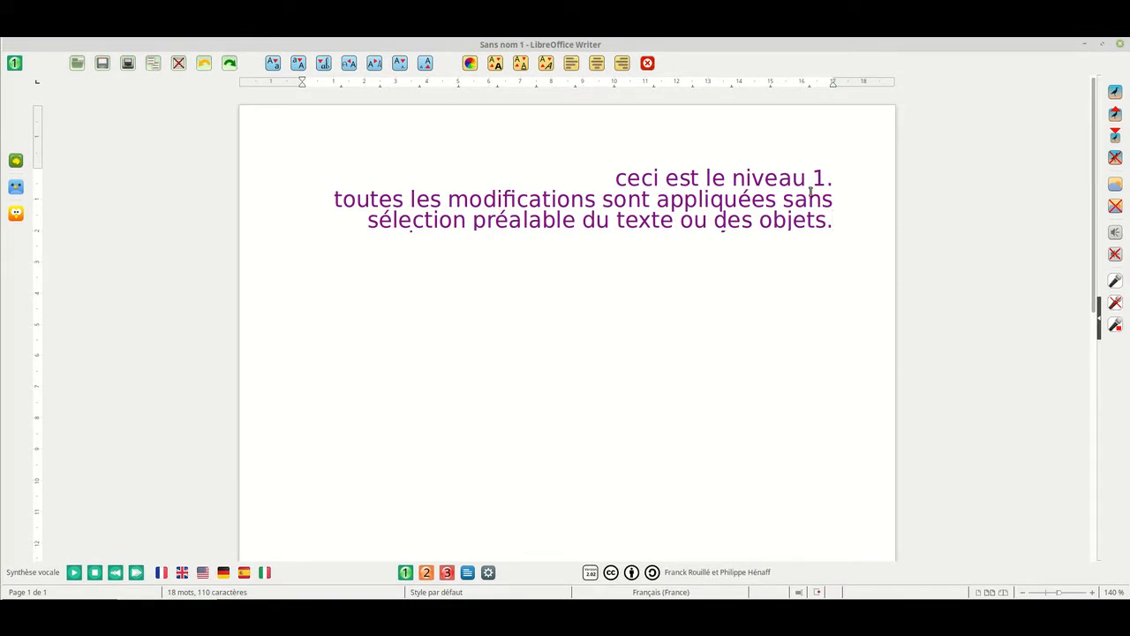
click(571, 64)
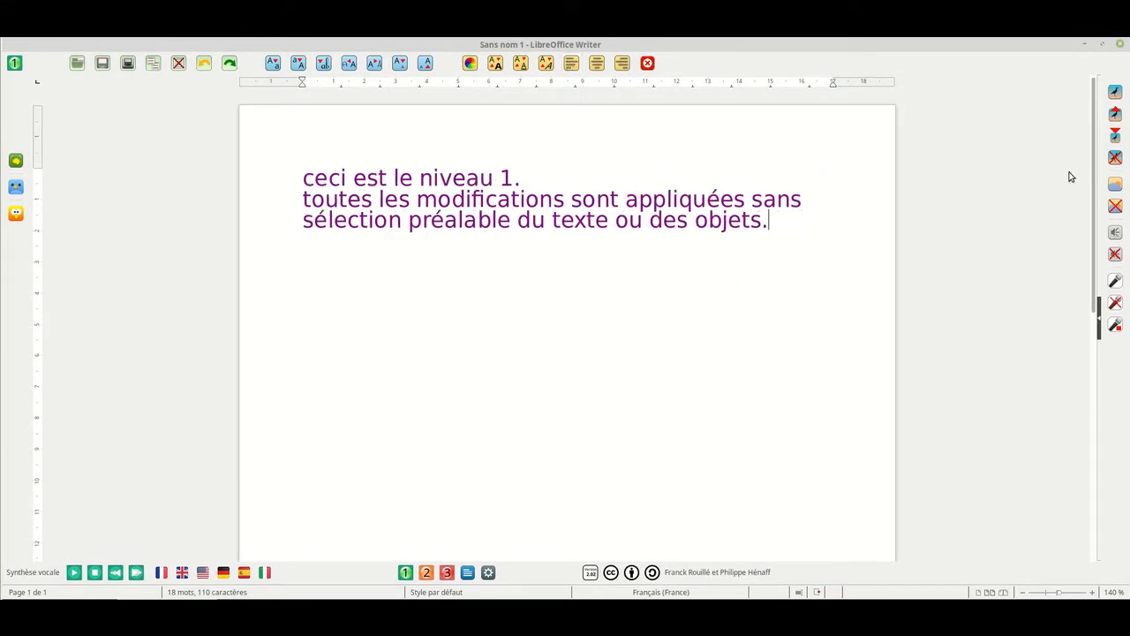
- Insert a picture, cycle through the available images to the igloo, and move it down into the middle of the text
click(1115, 93)
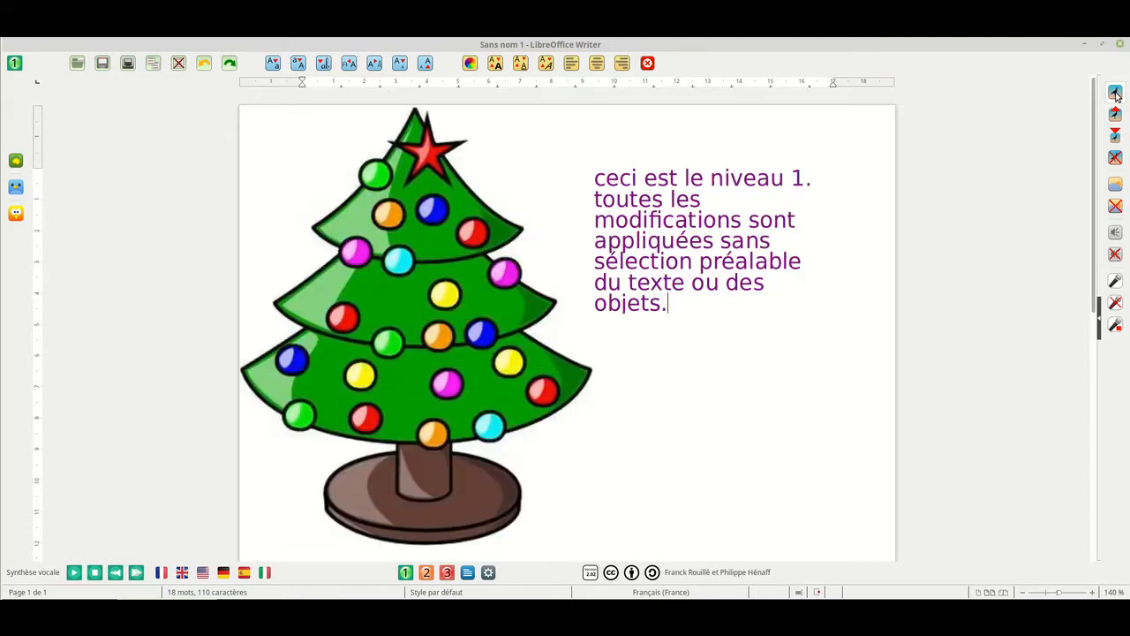
click(1114, 93)
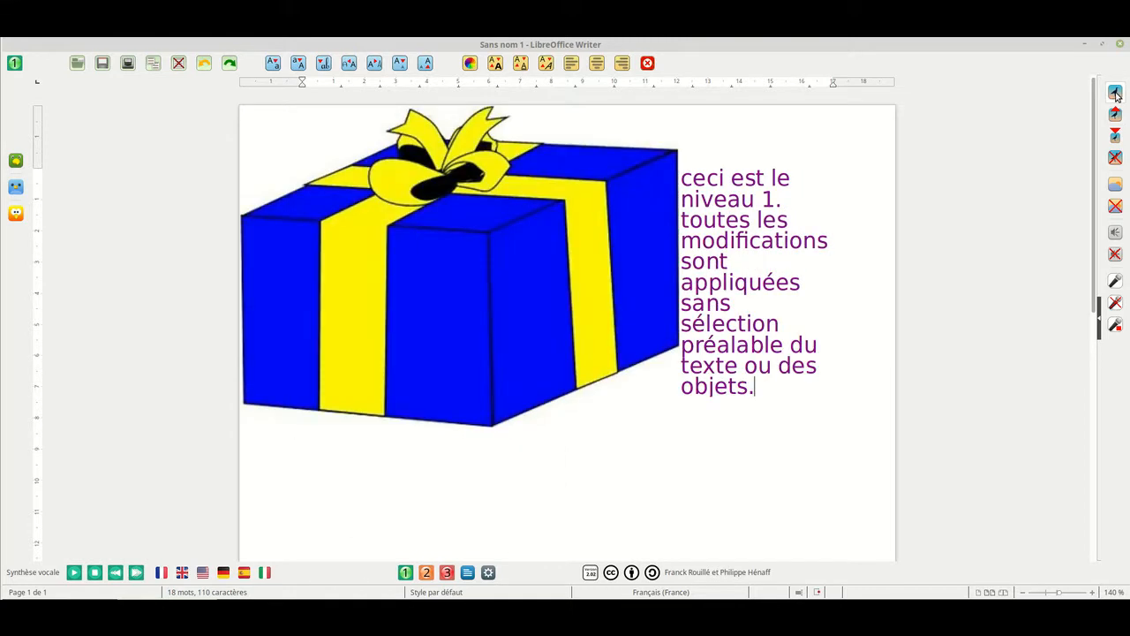
click(1114, 93)
click(1115, 93)
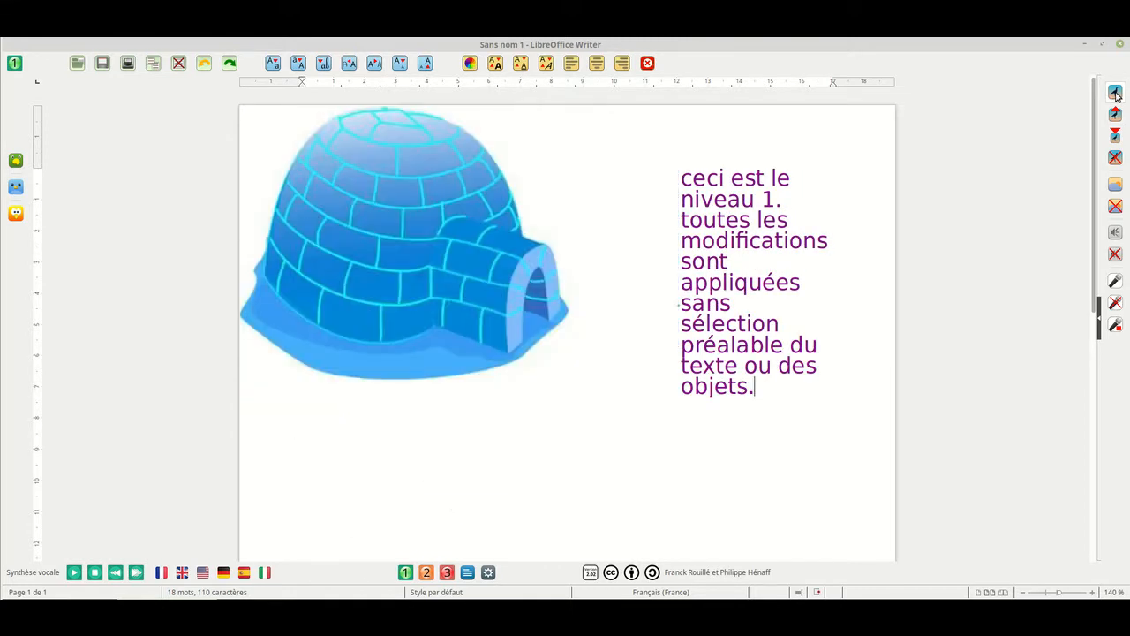
drag(449, 285, 645, 394)
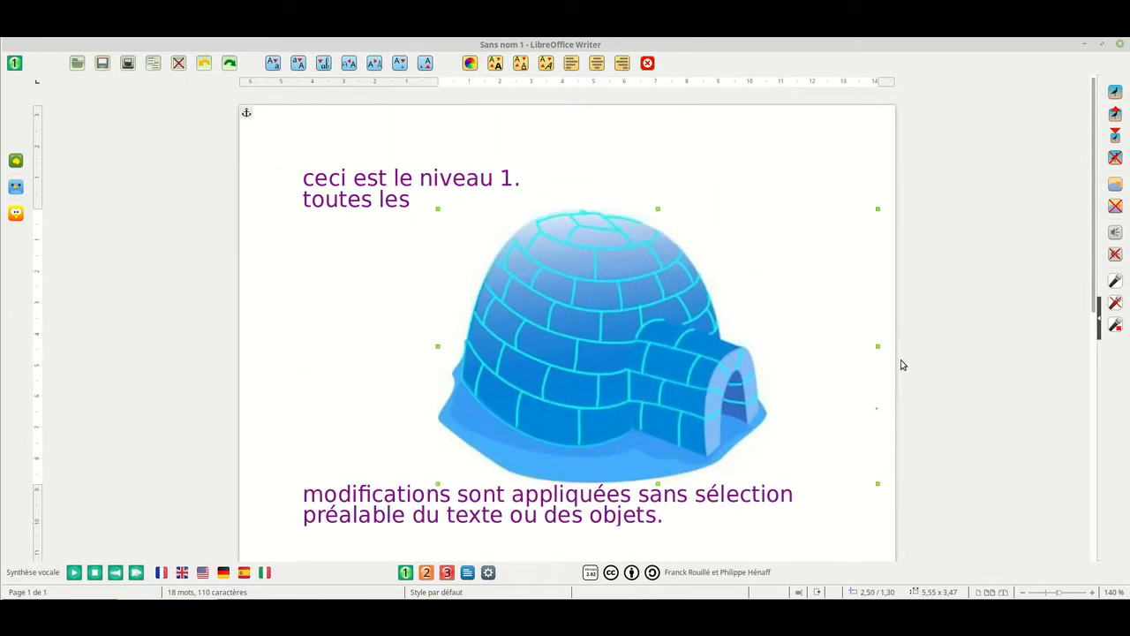
- Shrink the igloo picture and enlarge it again, then remove it from the page
click(1115, 136)
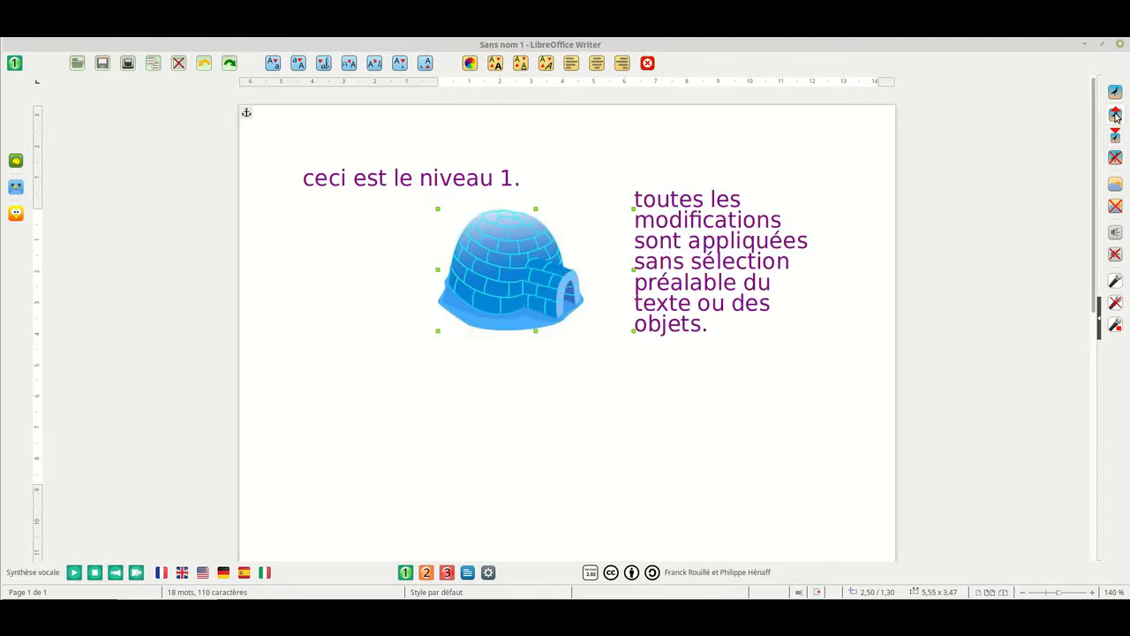
click(1115, 115)
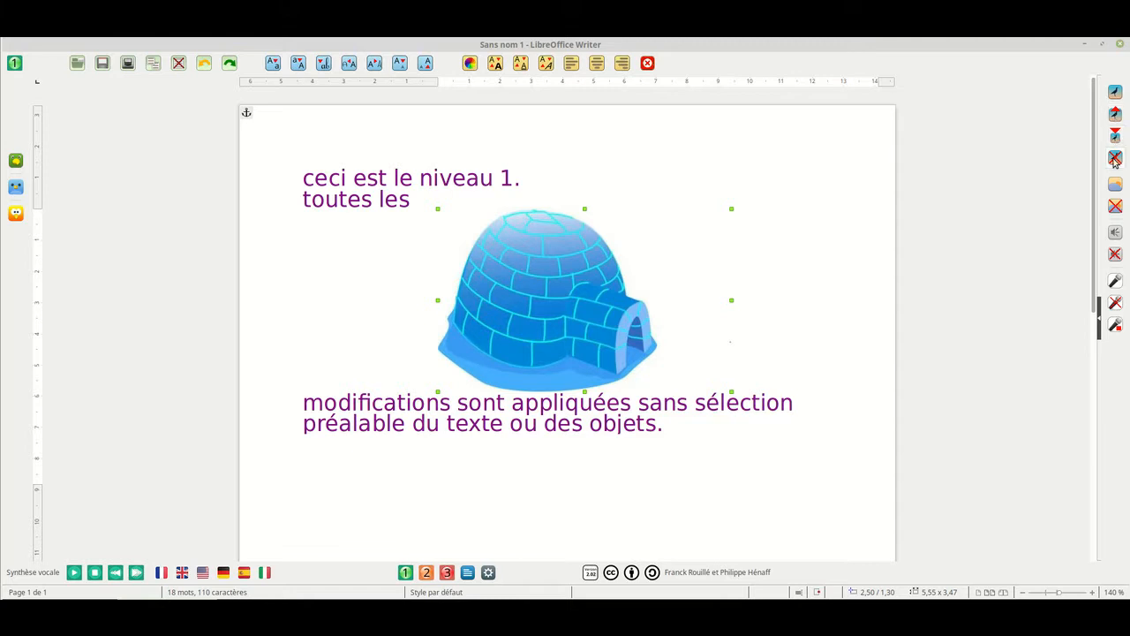
click(1115, 159)
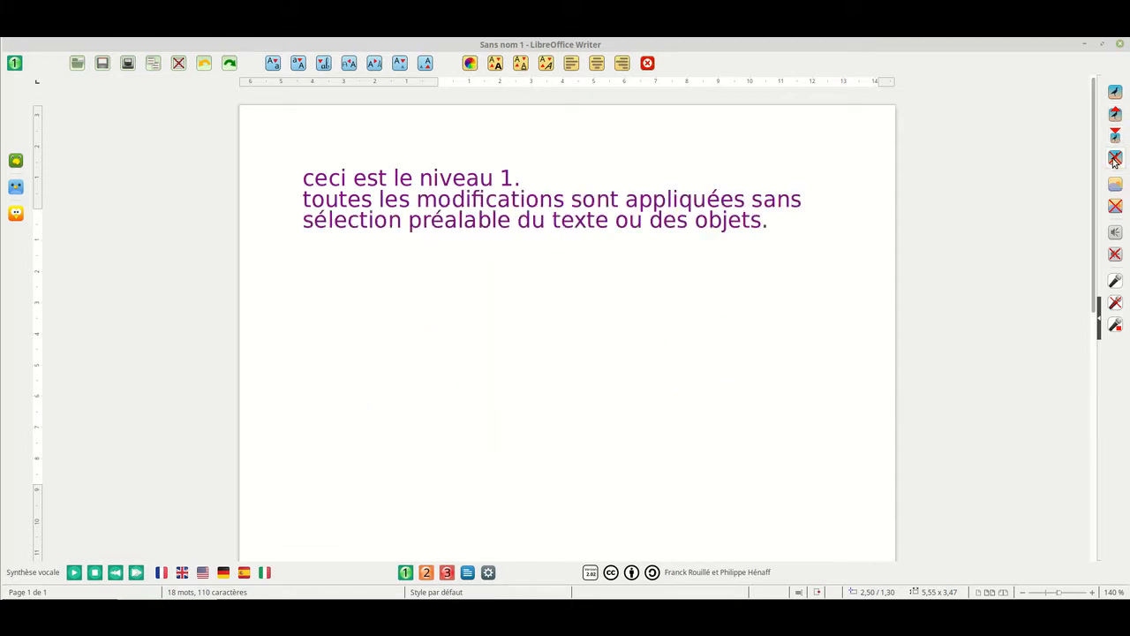
- Cycle the page background from the coloured rings to the daisies, then remove the background
click(1115, 187)
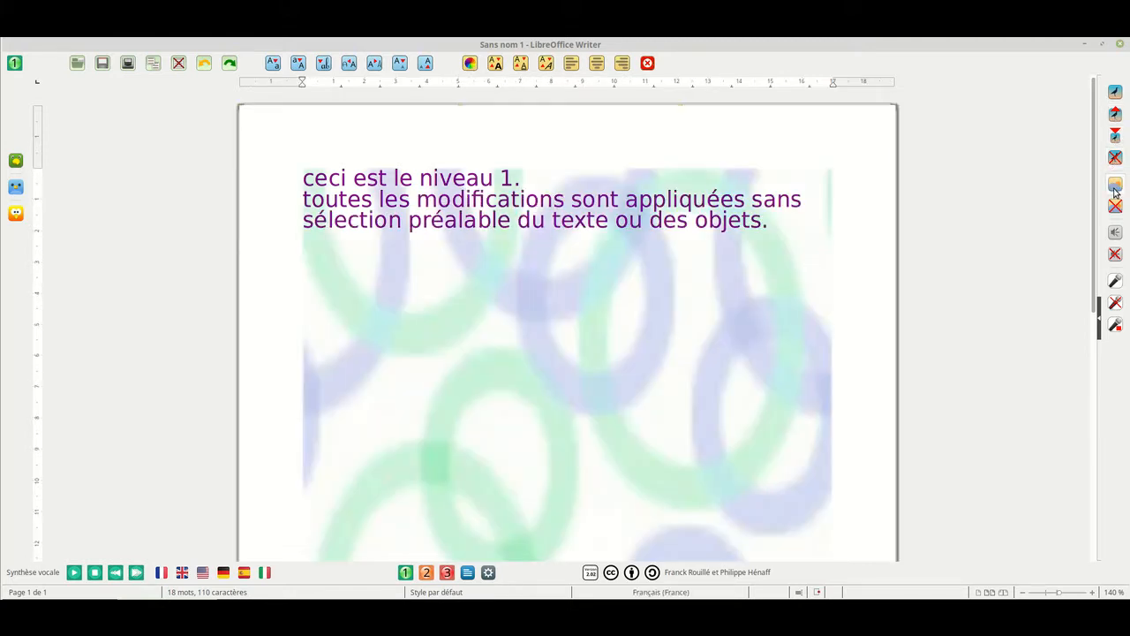
click(1115, 187)
click(1114, 187)
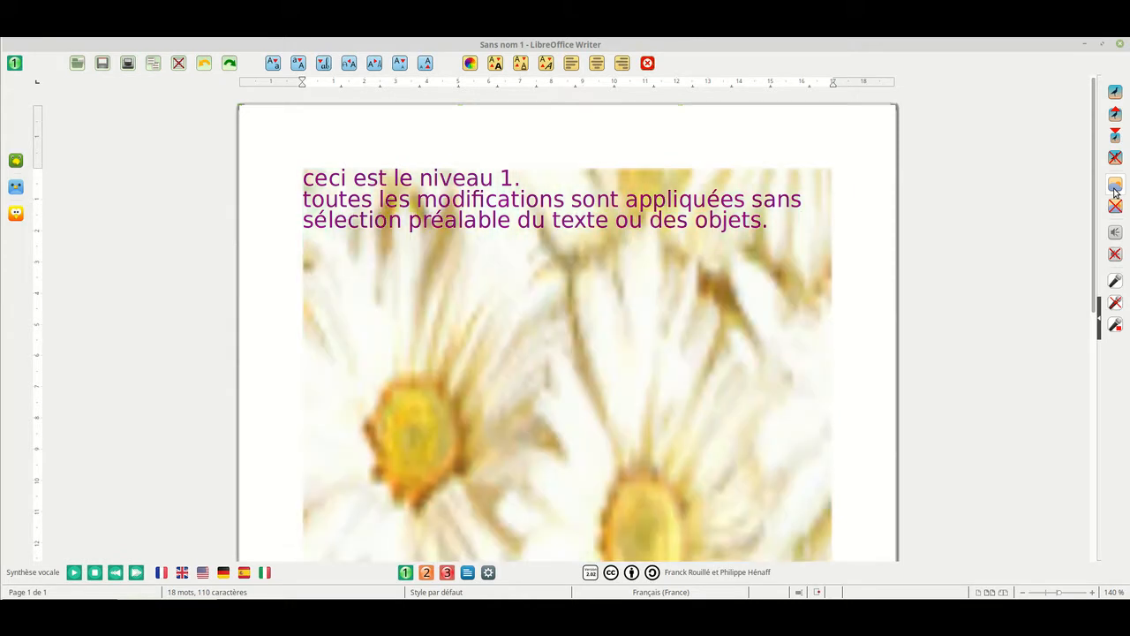
click(1114, 208)
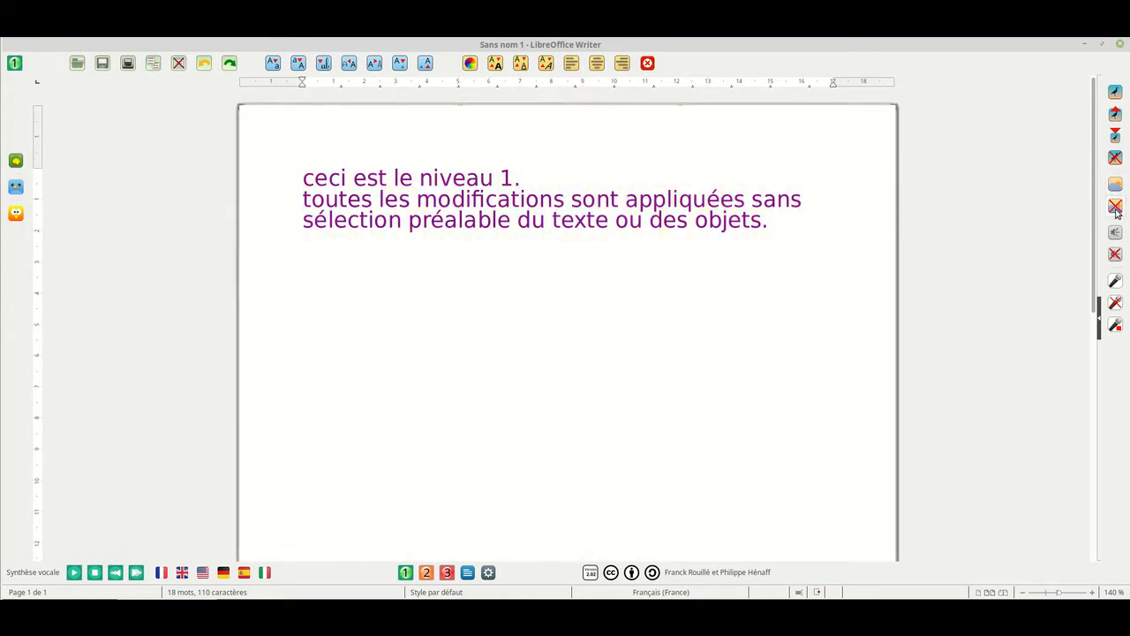
- Insert a sound into the document
click(1115, 234)
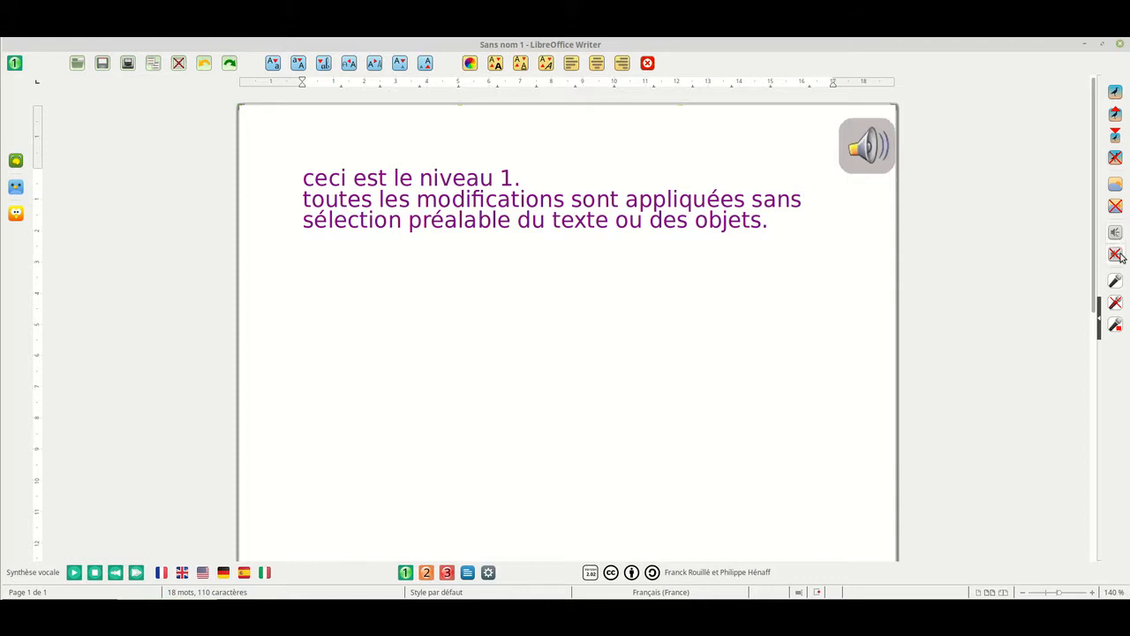
- Remove the sound from the document and try to record with the microphone
click(1116, 255)
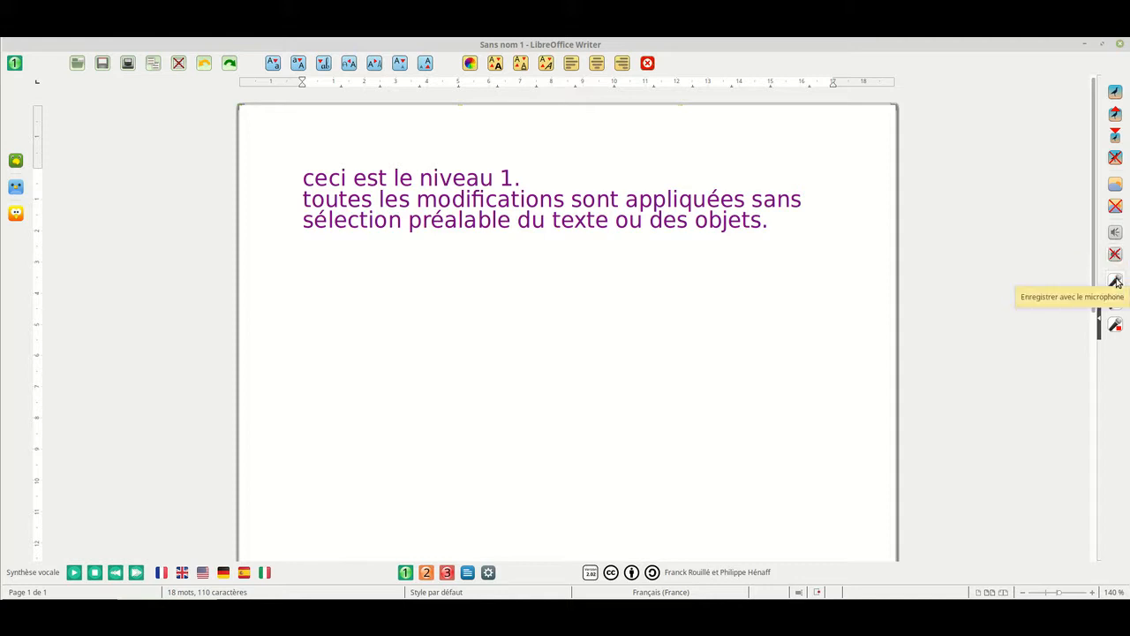
click(1116, 280)
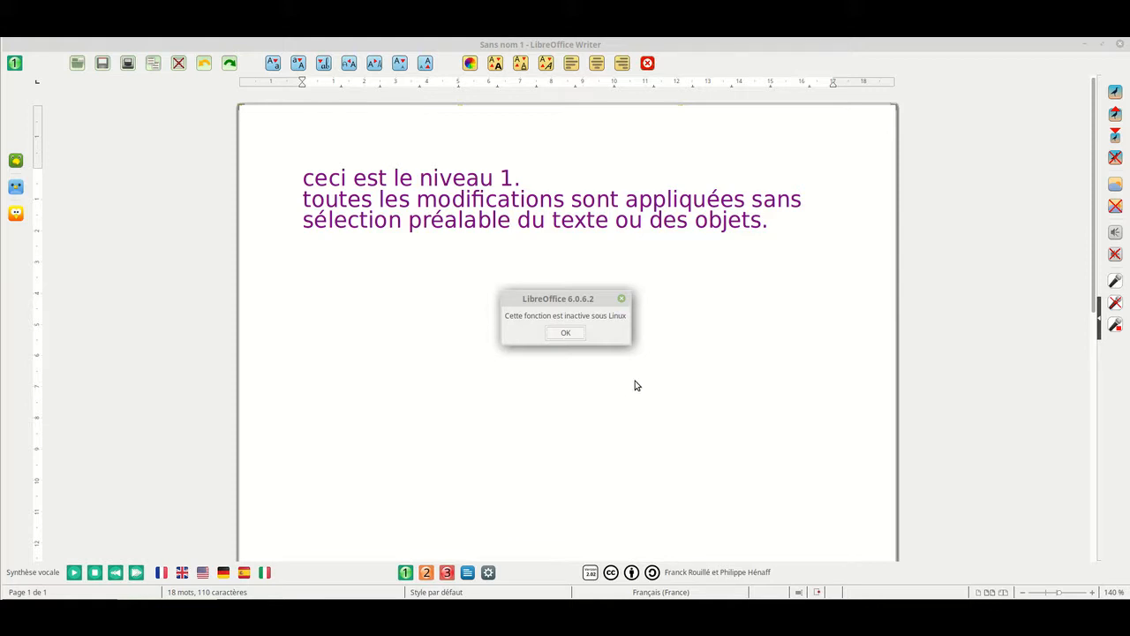
click(566, 333)
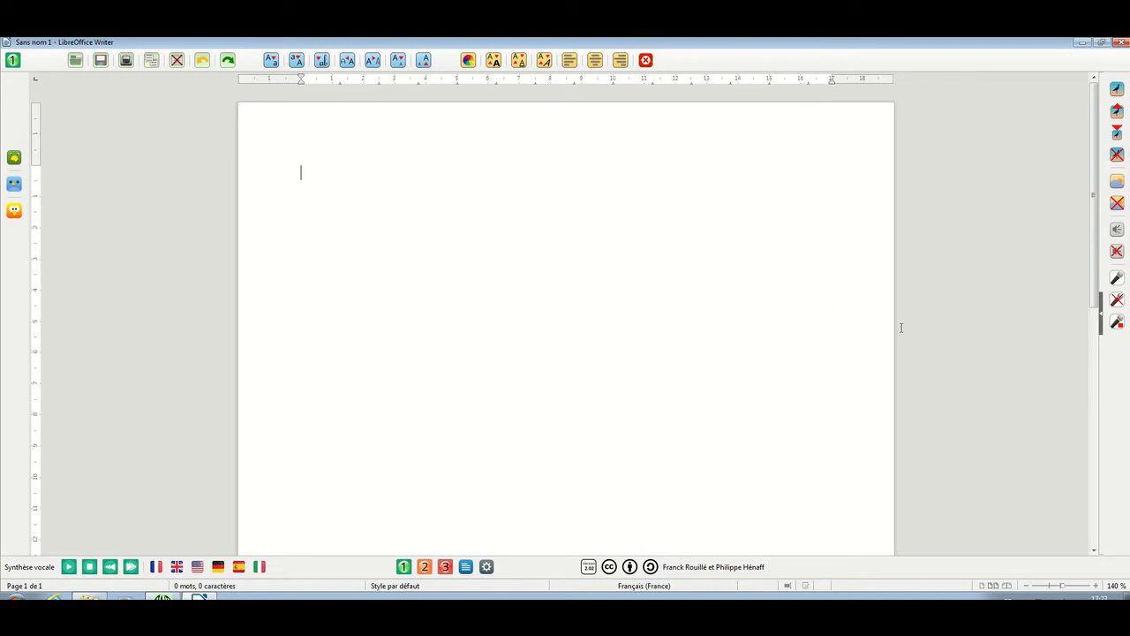
- Record a microphone clip in the blank document, play it back, and delete the recording
click(1115, 281)
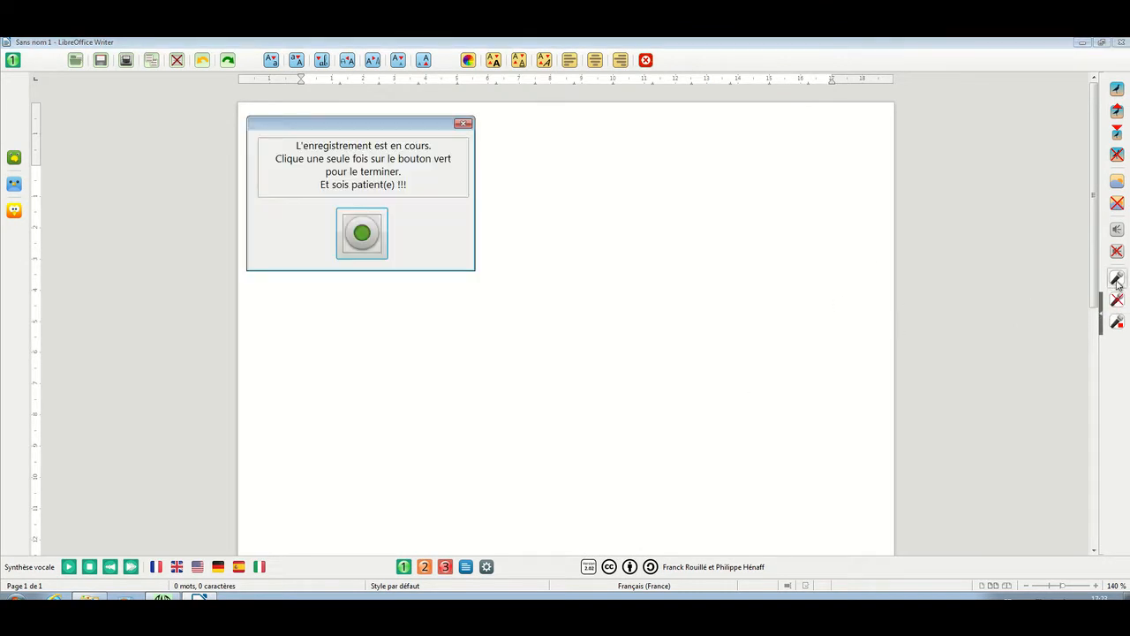
click(362, 236)
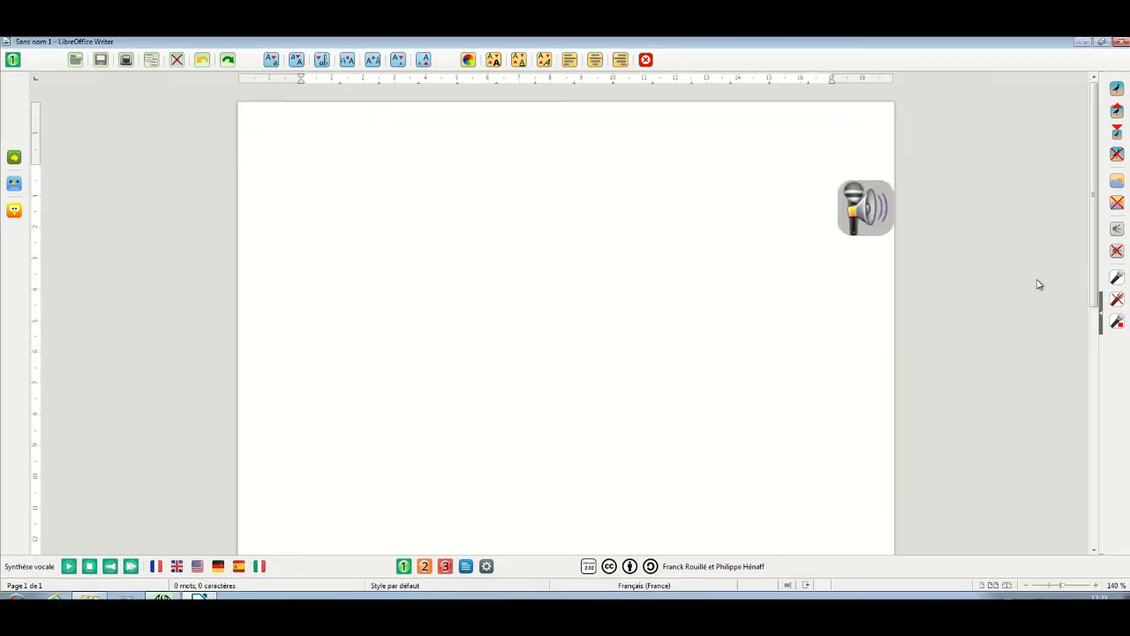
click(871, 212)
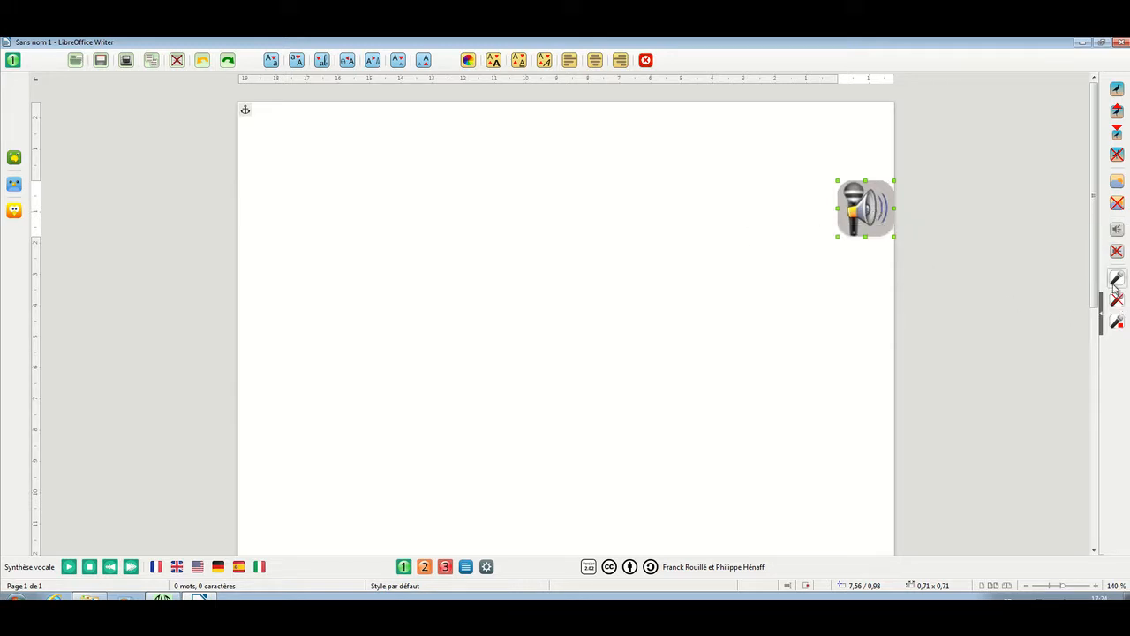
click(823, 262)
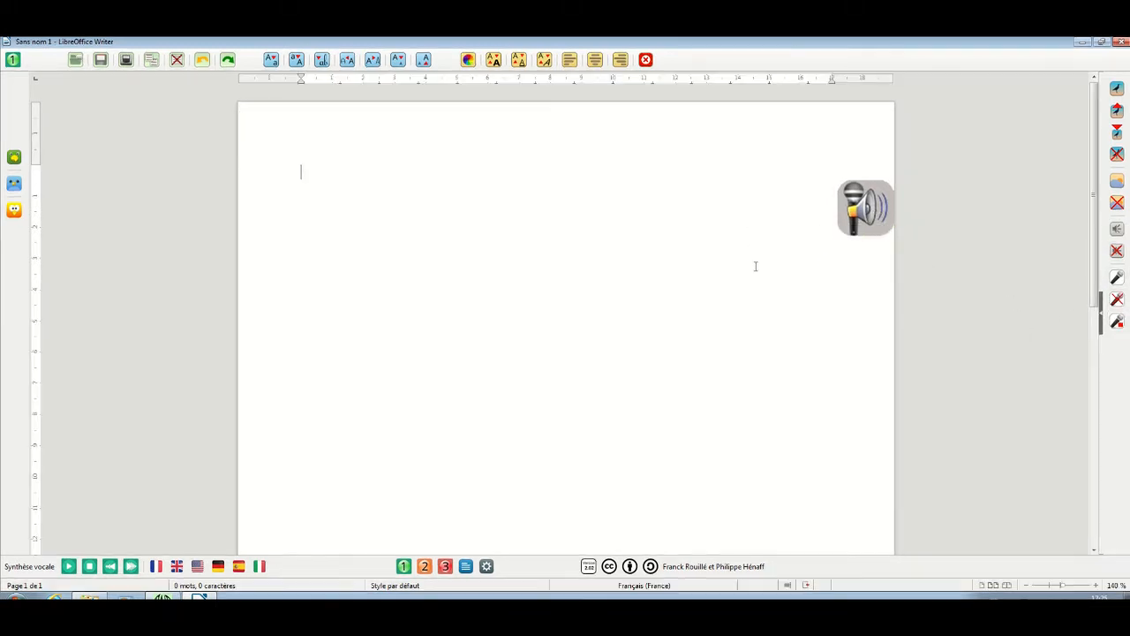
click(1116, 300)
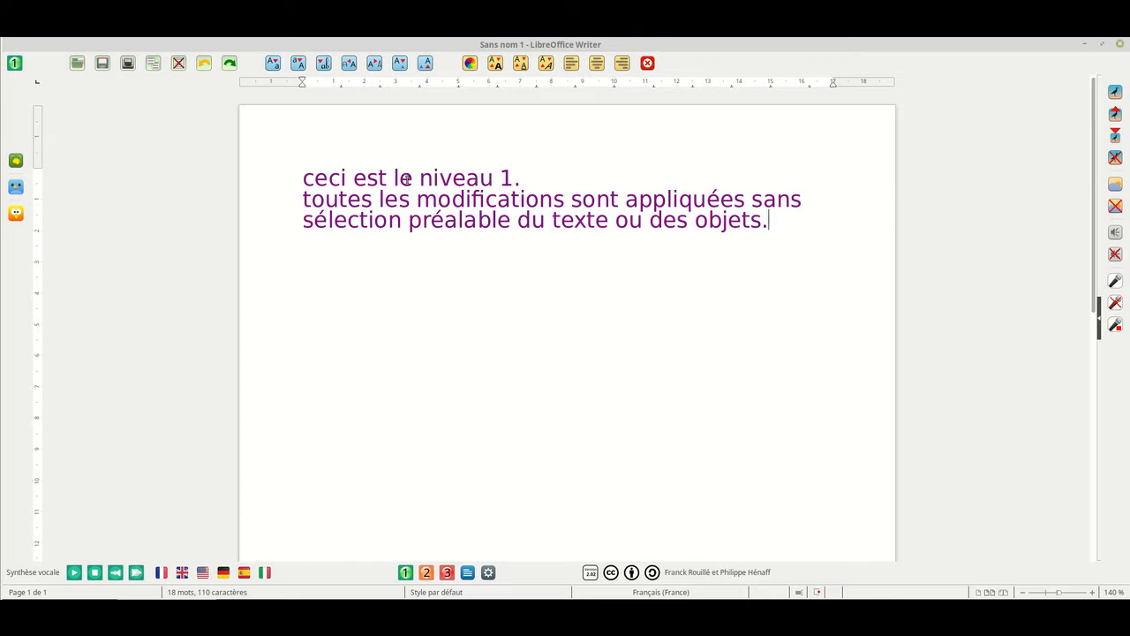
- Have the text read aloud by speech synthesis, and erase the whole text
click(73, 574)
click(178, 64)
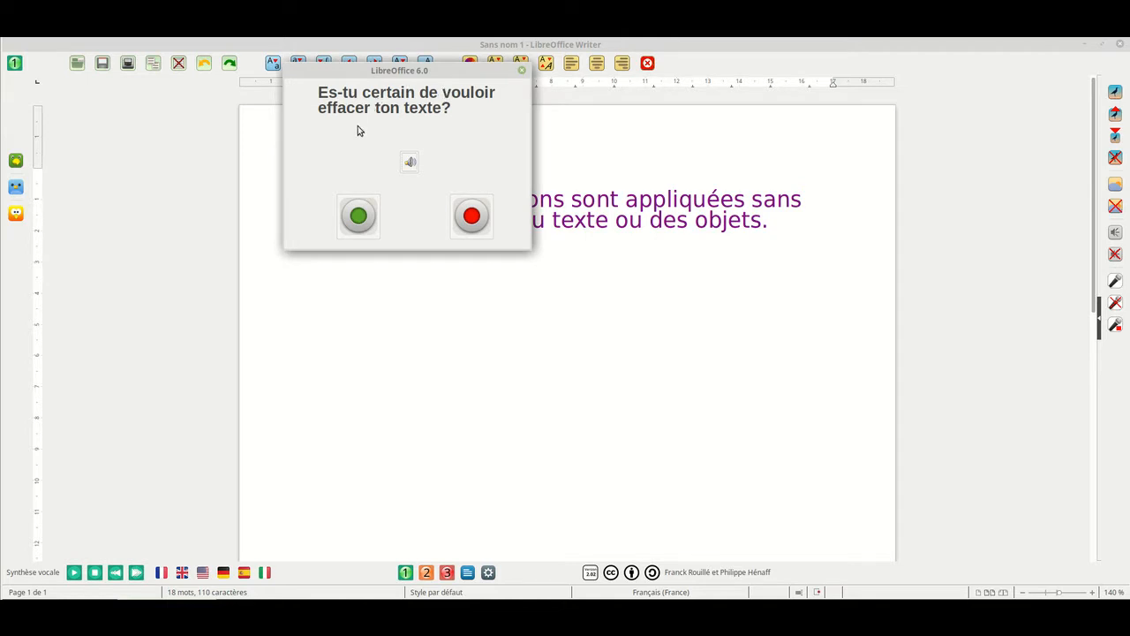
click(356, 228)
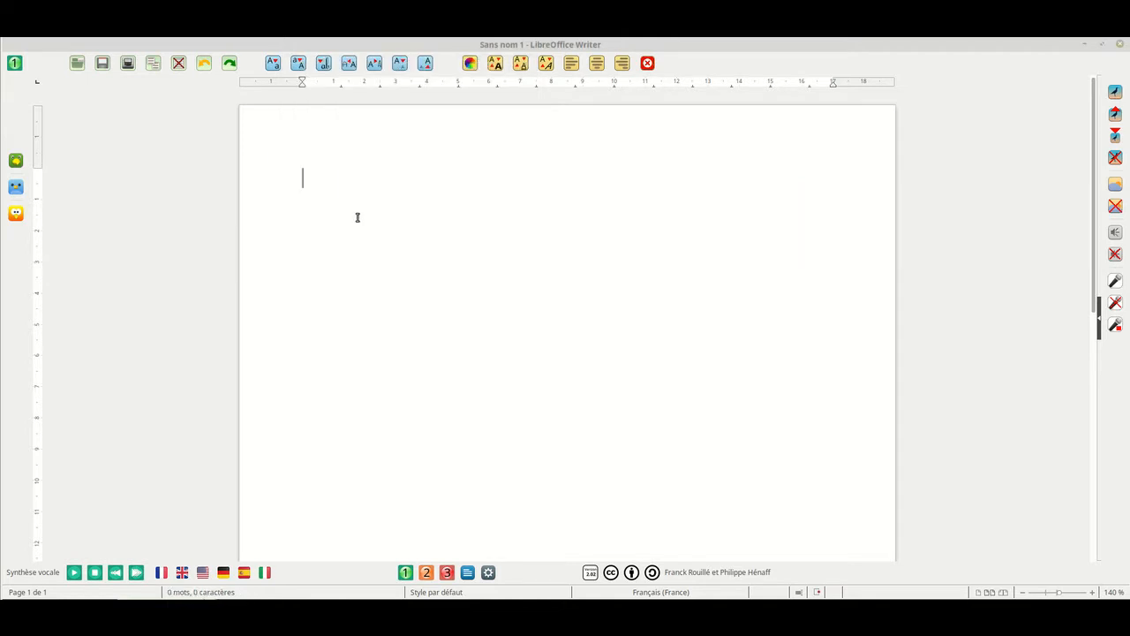
- Undo the text erasure, redo it, and undo it once more
click(203, 65)
key(ctrl+c)
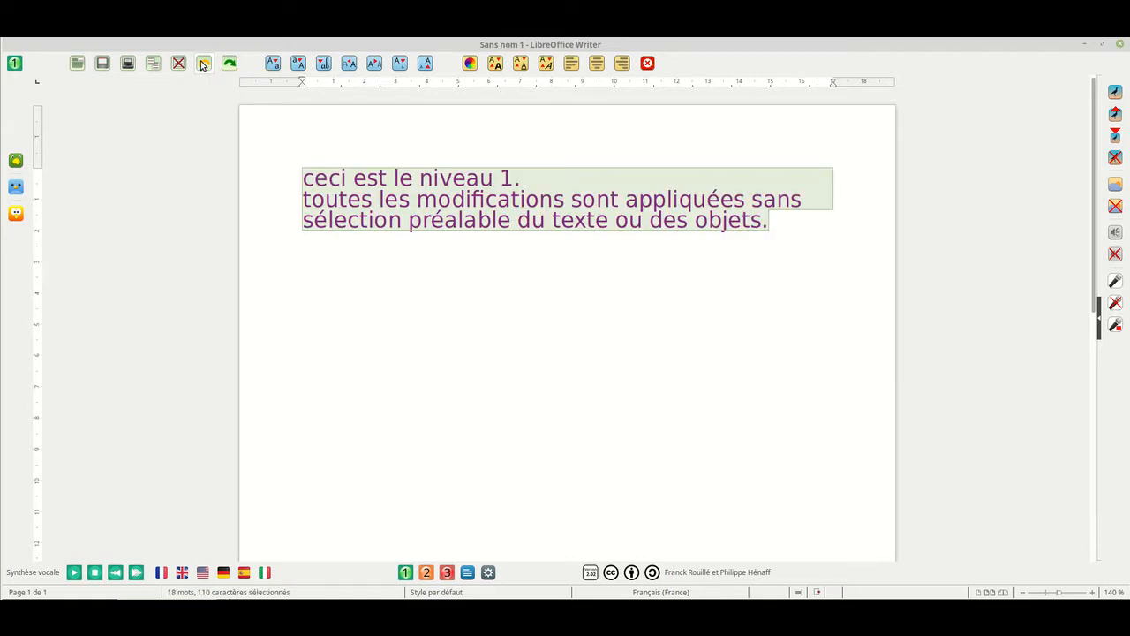
click(230, 64)
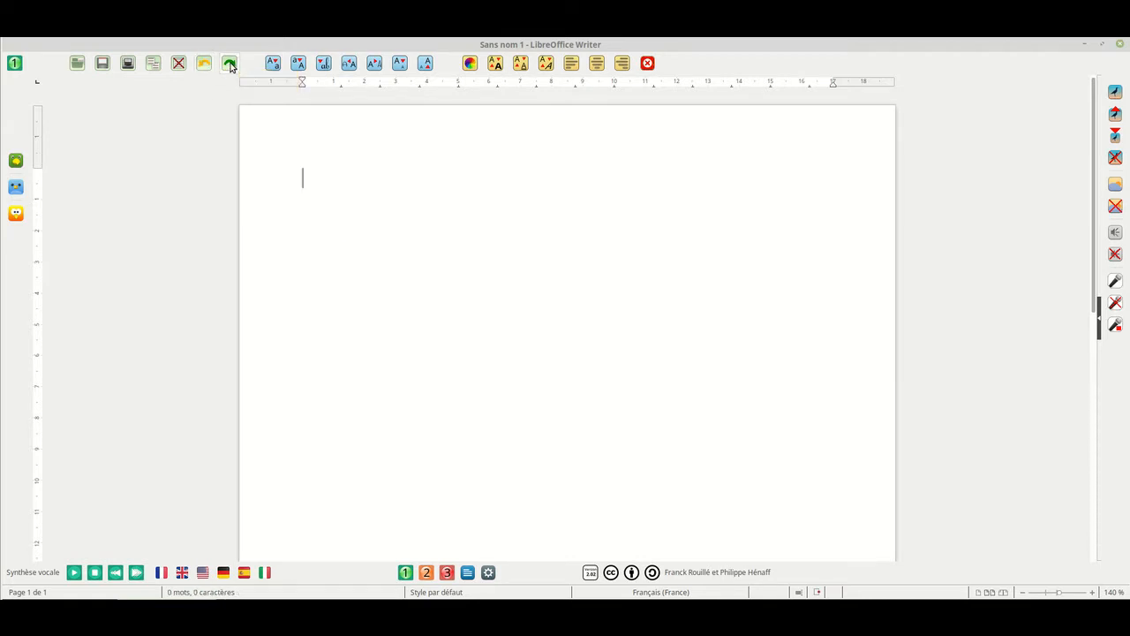
click(203, 64)
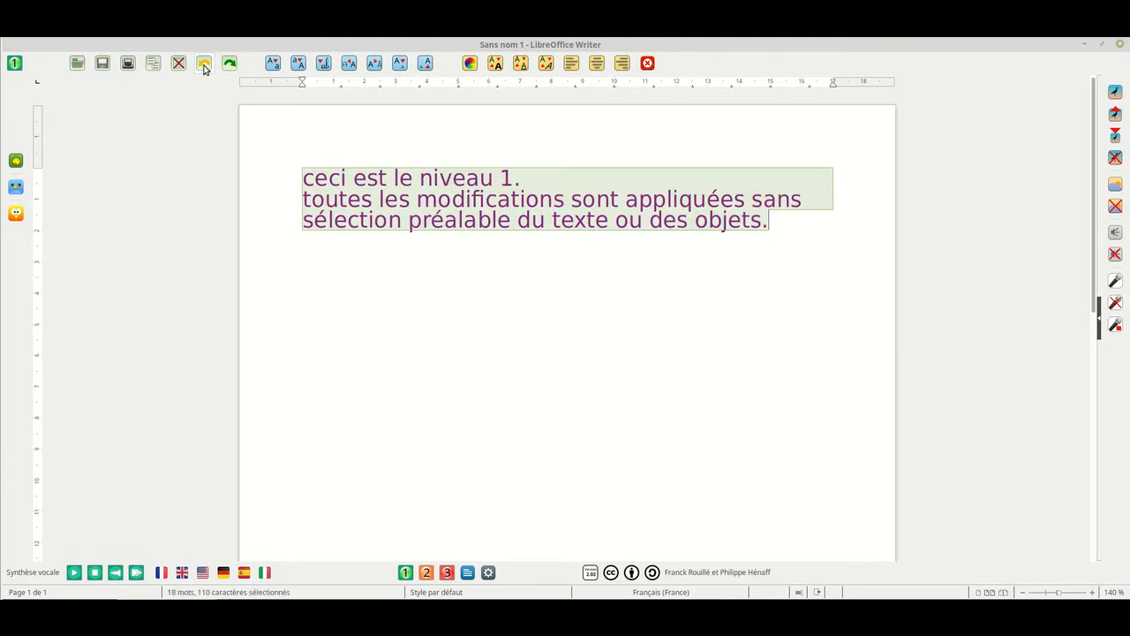
- Duplicate the text three times so the page holds four copies of it
click(153, 64)
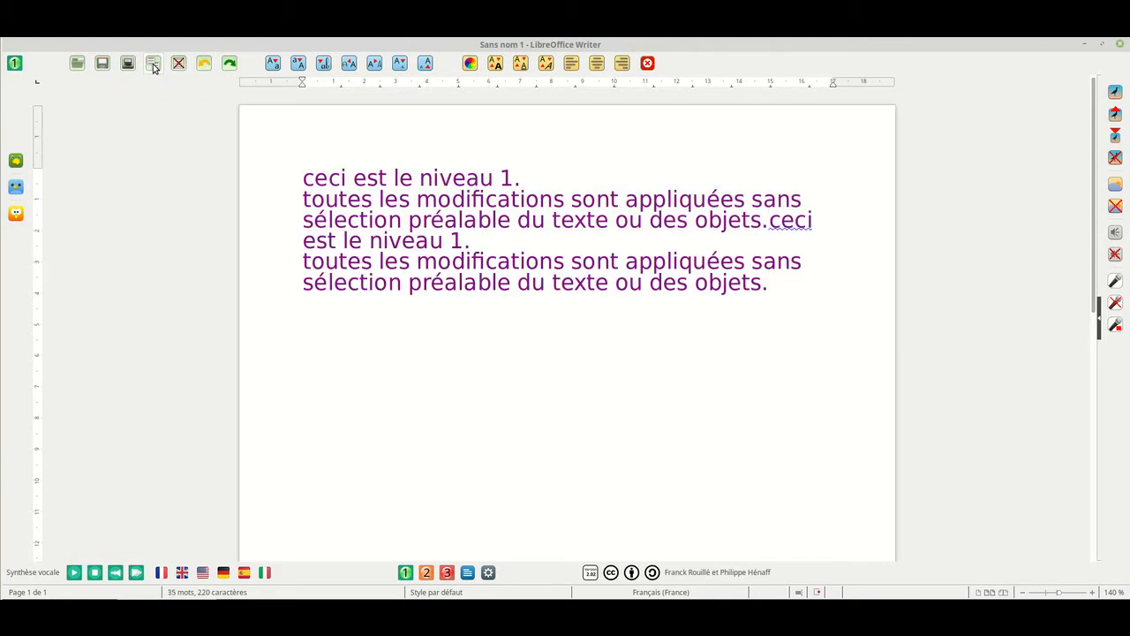
click(153, 63)
click(153, 64)
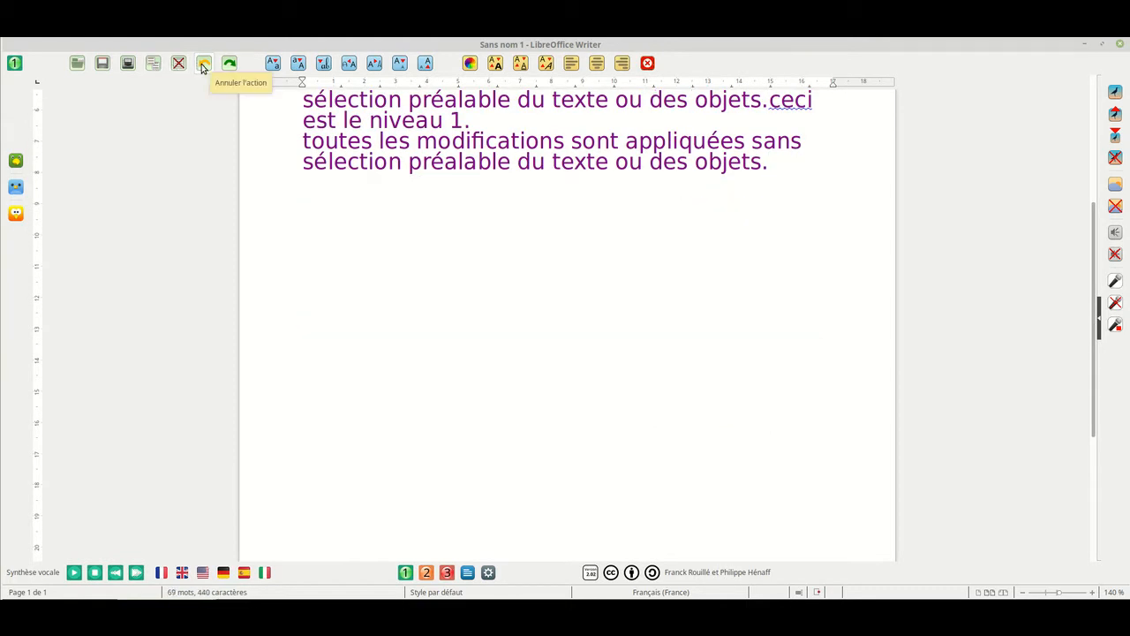
click(229, 63)
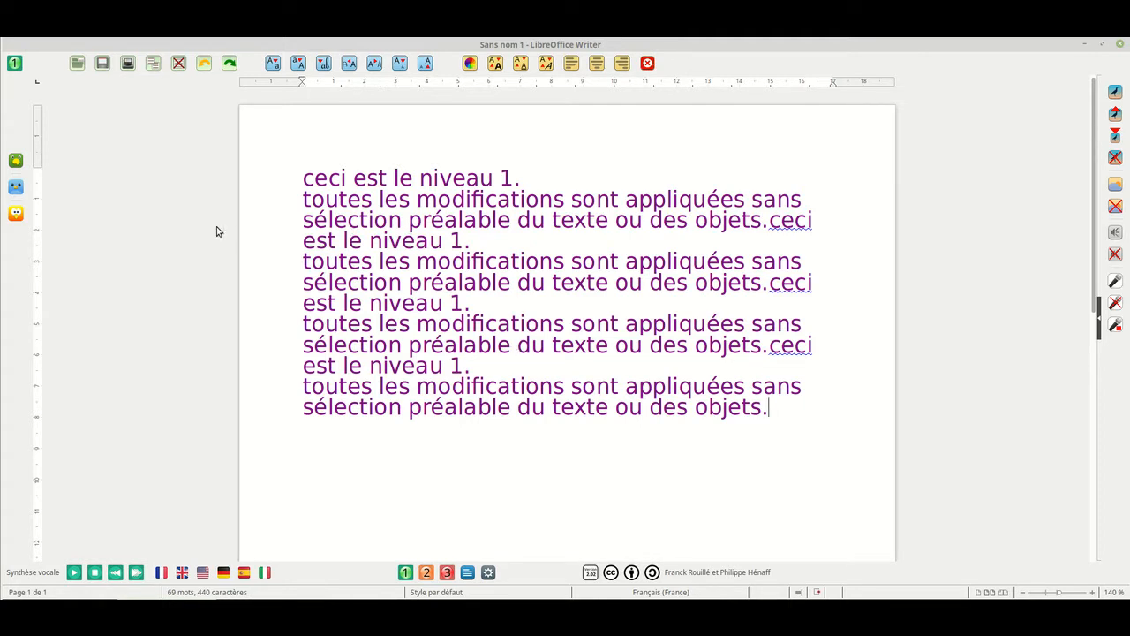
- Save the document by entering the pupil's first name, confirming it as a new name, and choosing the balloons icon
click(102, 64)
drag(394, 133, 598, 156)
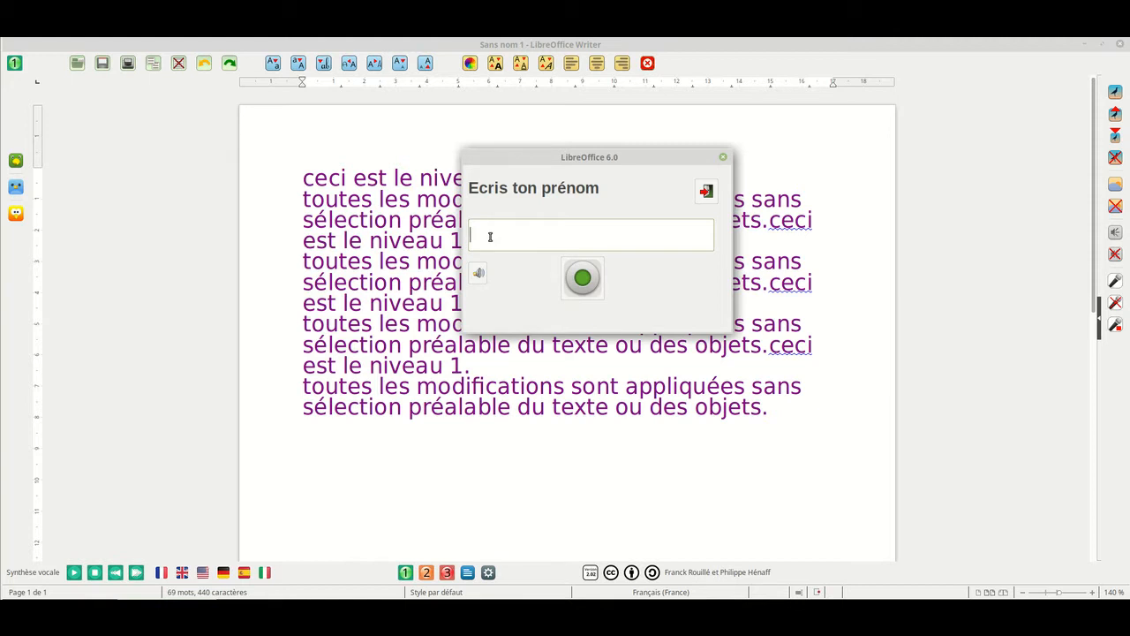
text(Lisa)
click(582, 279)
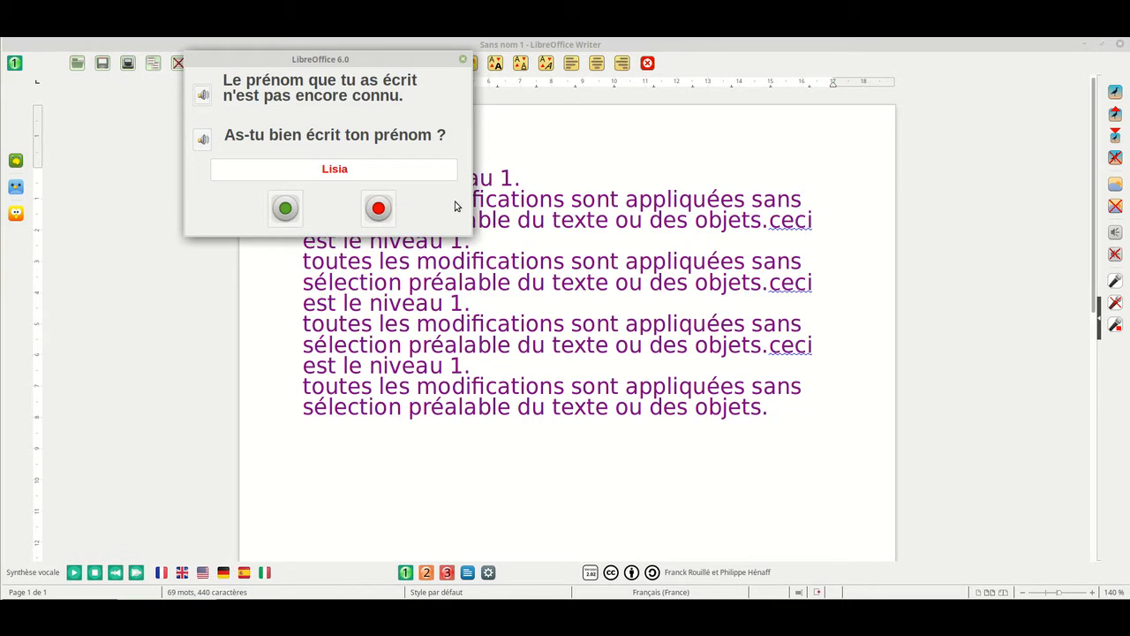
drag(393, 63, 577, 165)
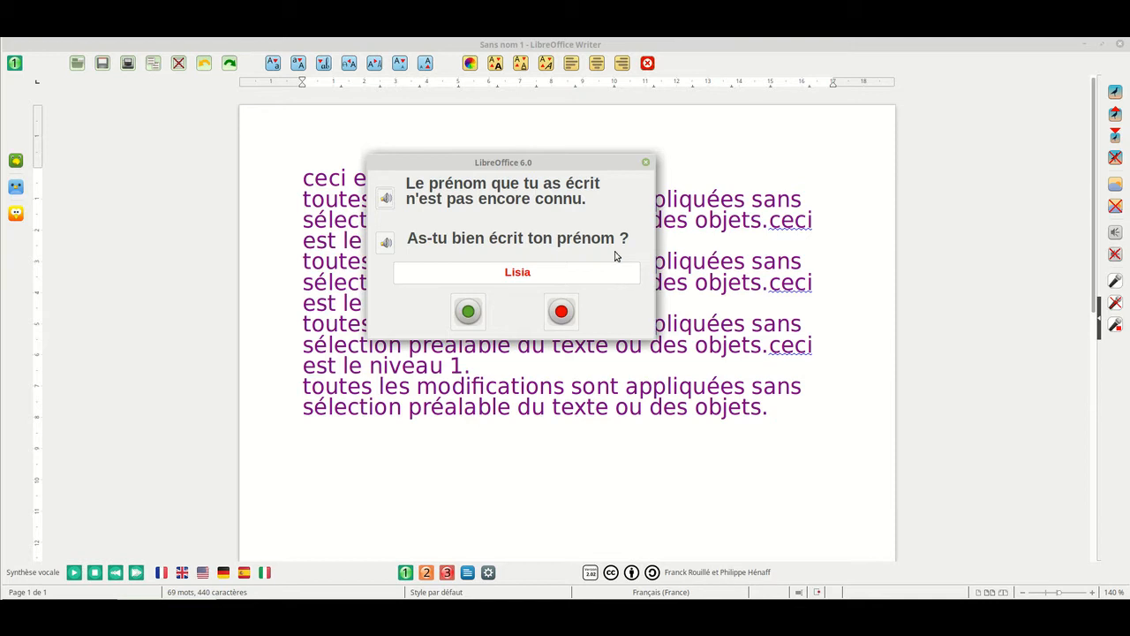
click(468, 312)
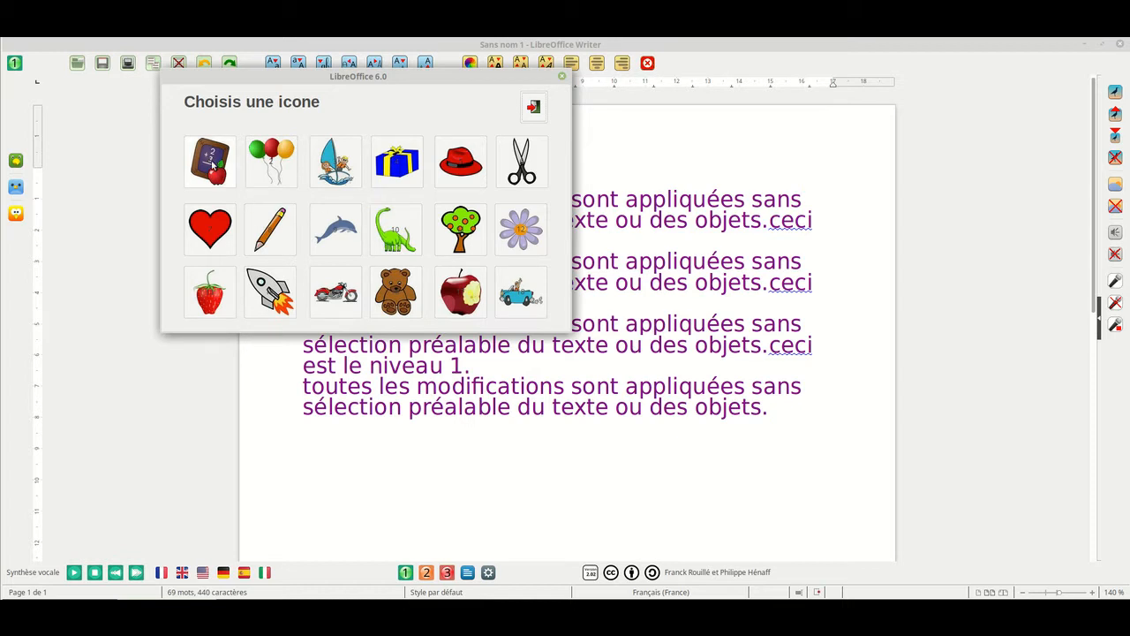
click(277, 157)
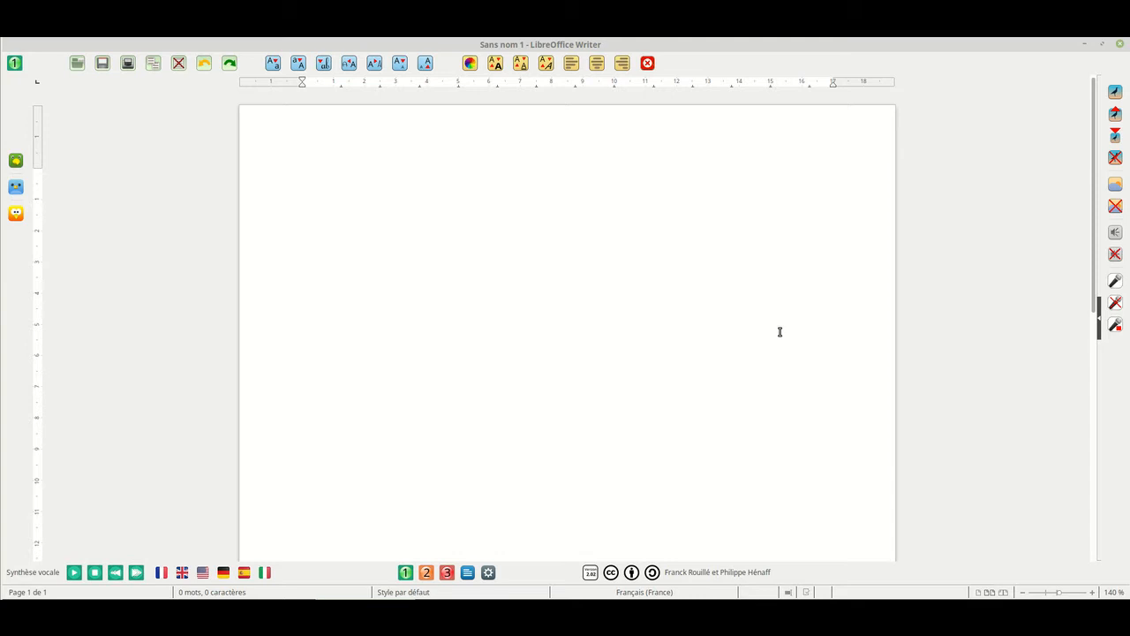
- Reopen the saved document by entering the pupil's first name, correcting its capitalisation, and choosing the balloons icon
click(78, 63)
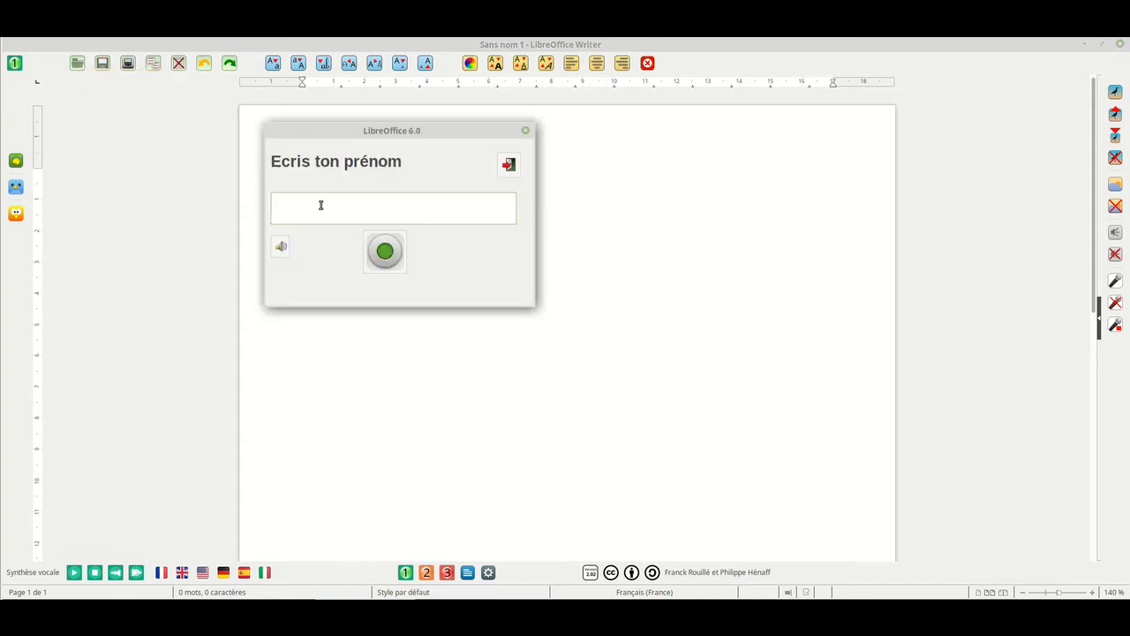
text(lisia)
click(386, 254)
drag(367, 66, 575, 144)
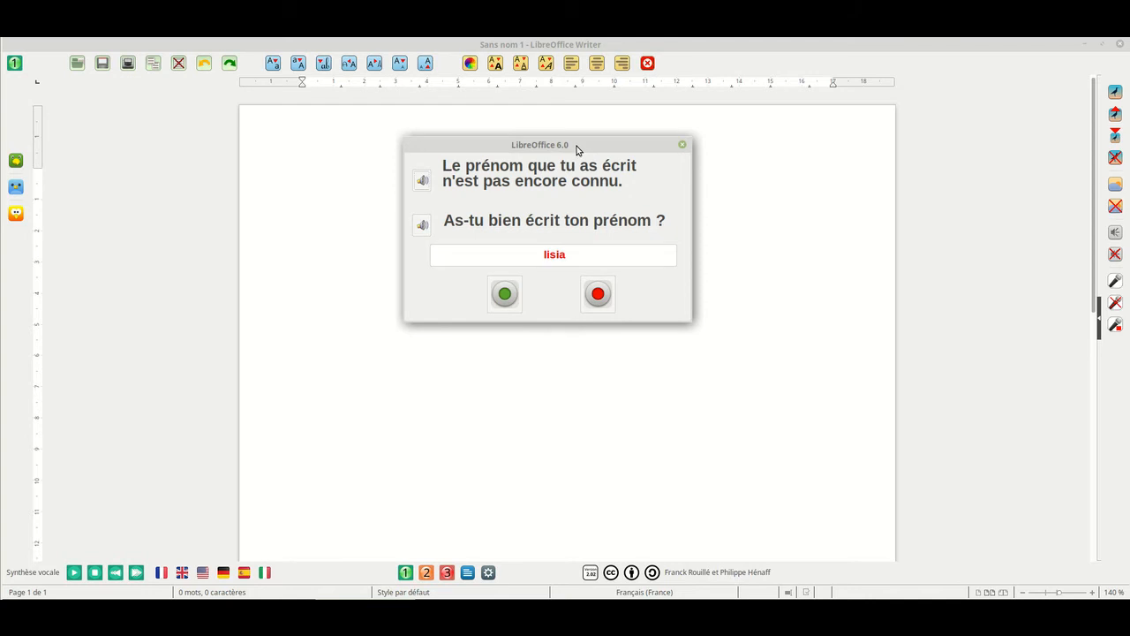
click(597, 294)
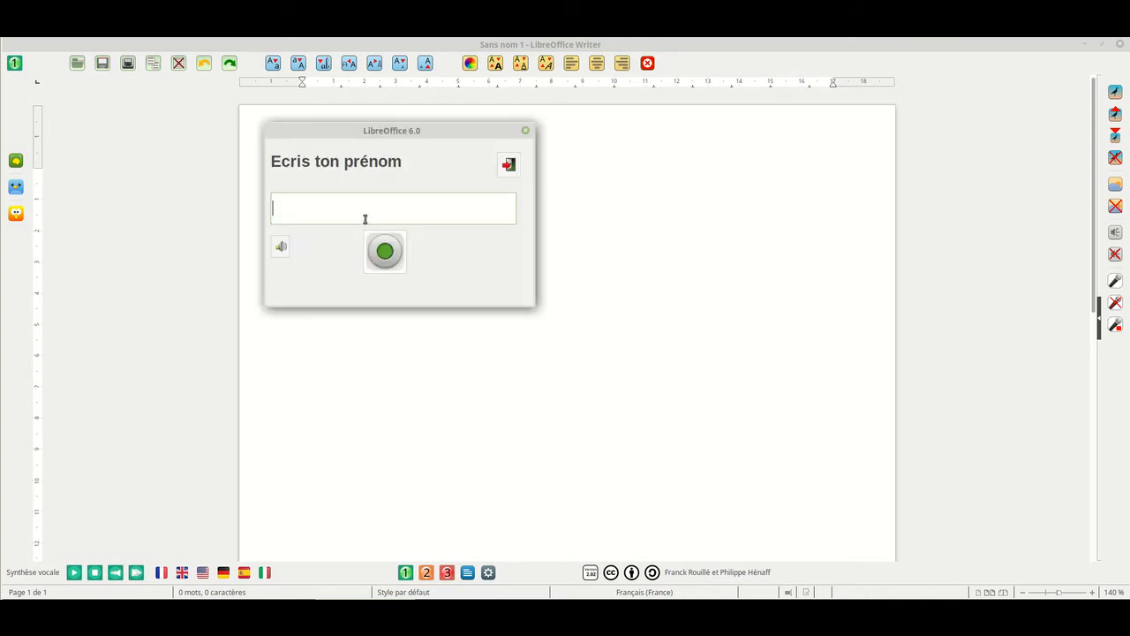
text(Lisia)
click(385, 252)
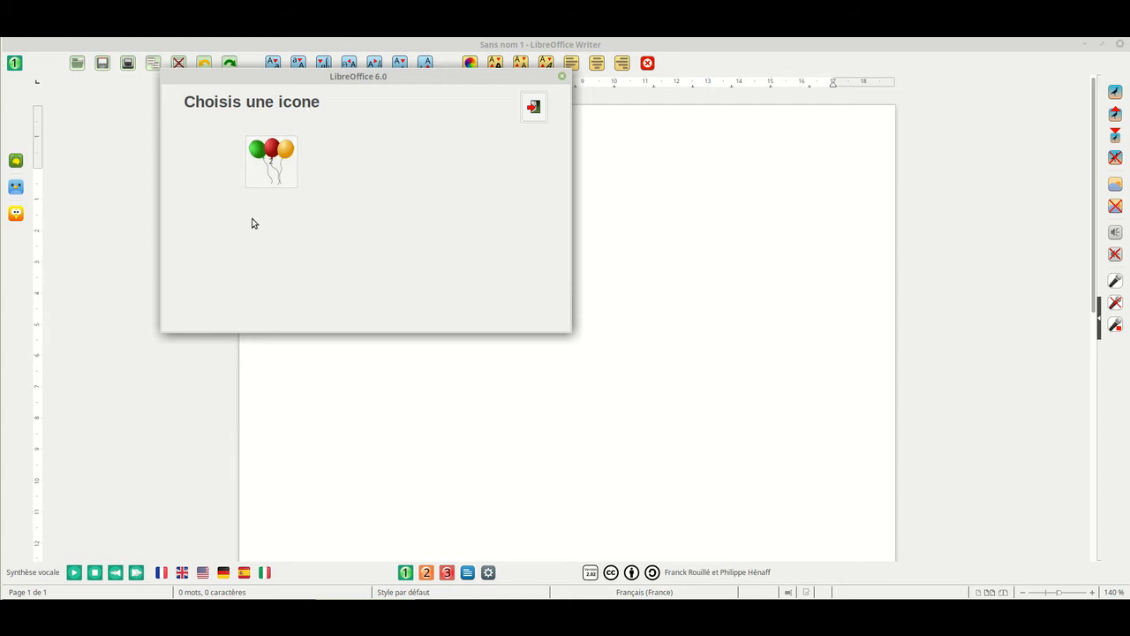
click(277, 152)
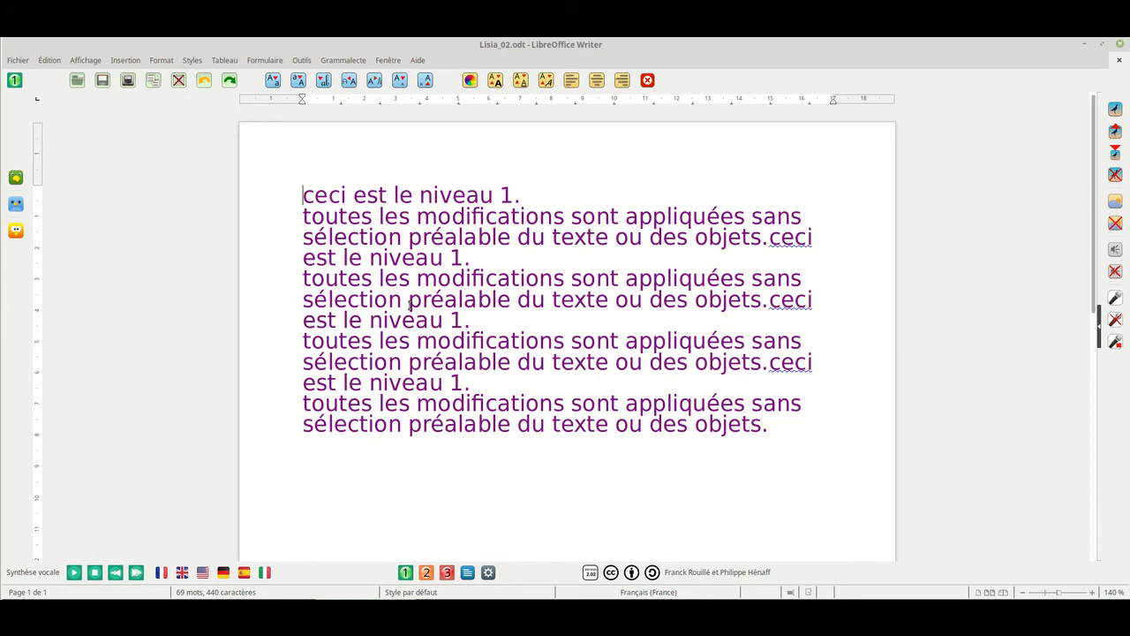
- Request printing of the reopened document and decline the print confirmation
click(127, 81)
drag(316, 81, 576, 240)
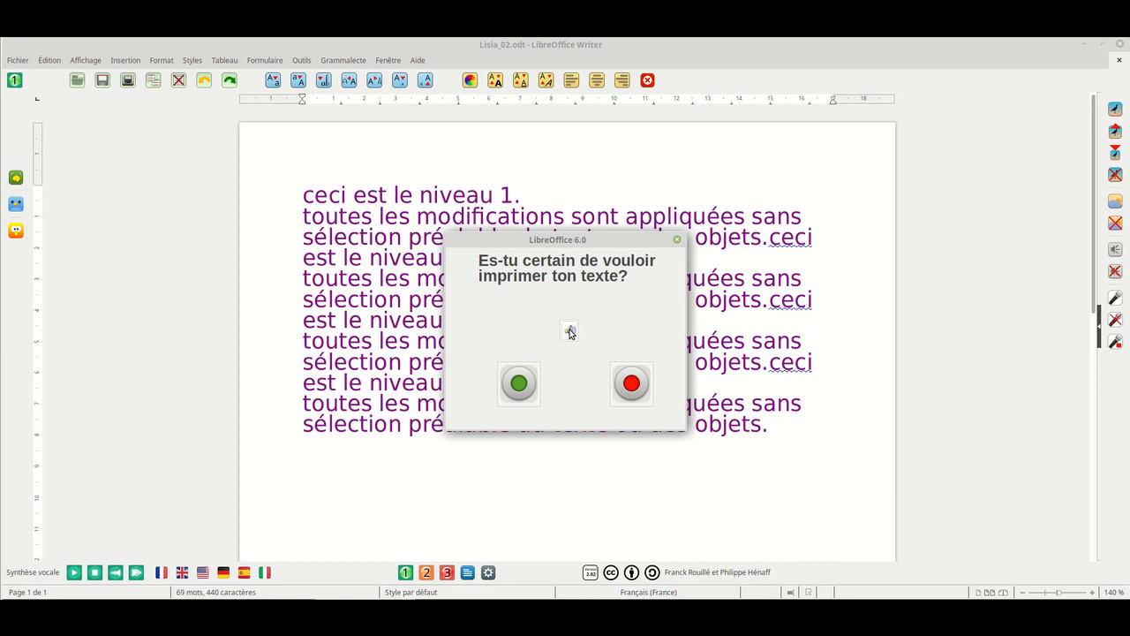
click(631, 382)
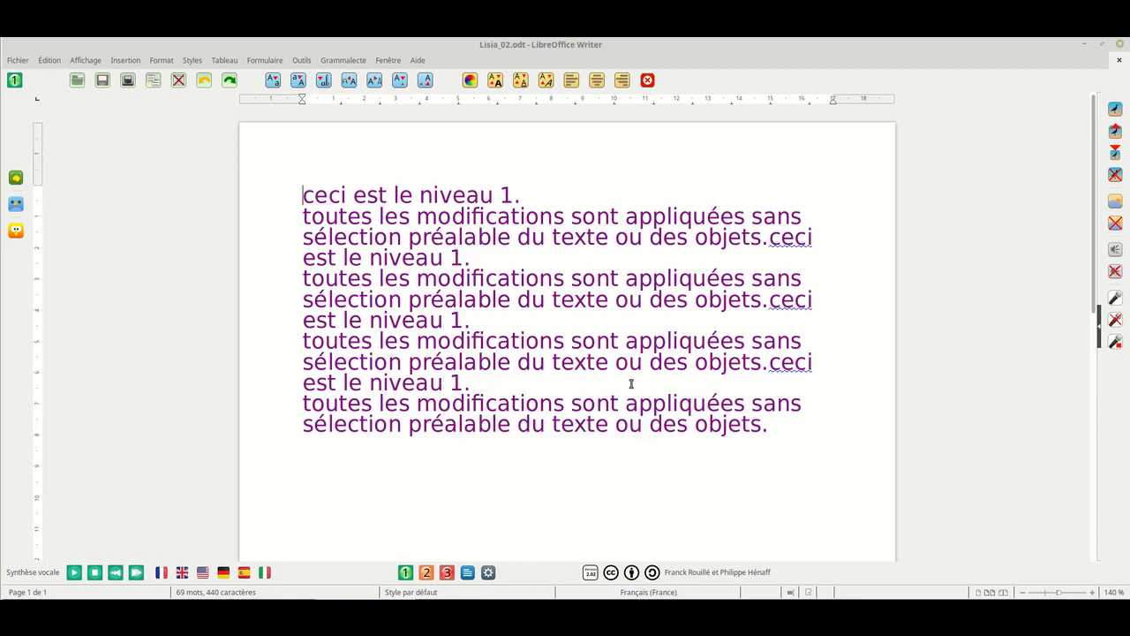